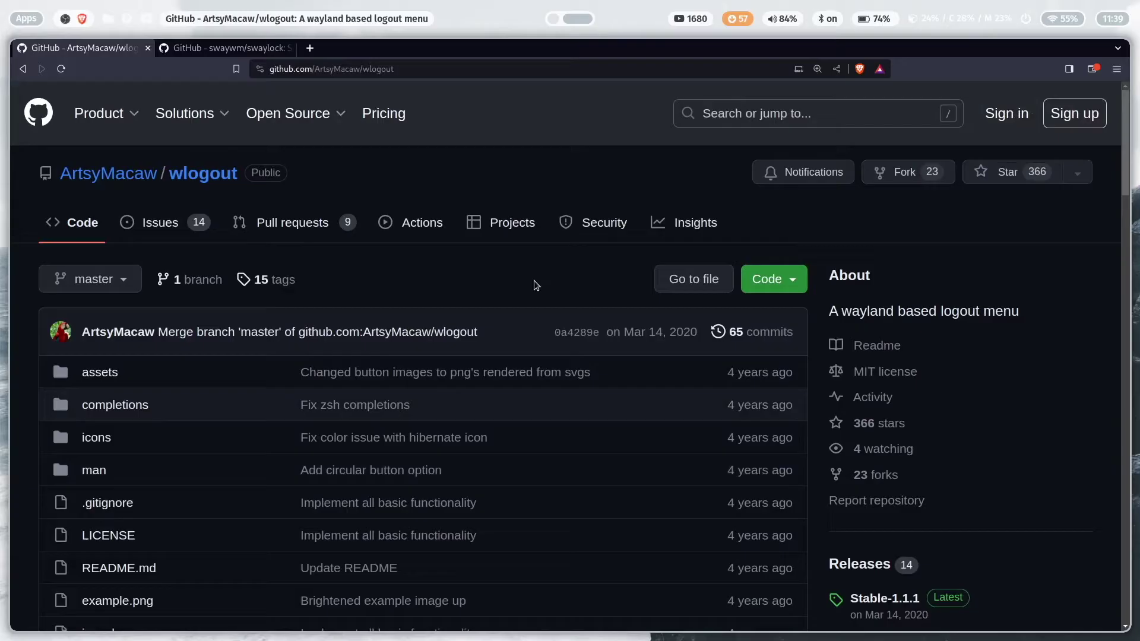
Scroll through the wlogout README and the swaylock repository's file list
scroll(533, 281, "down", 9)
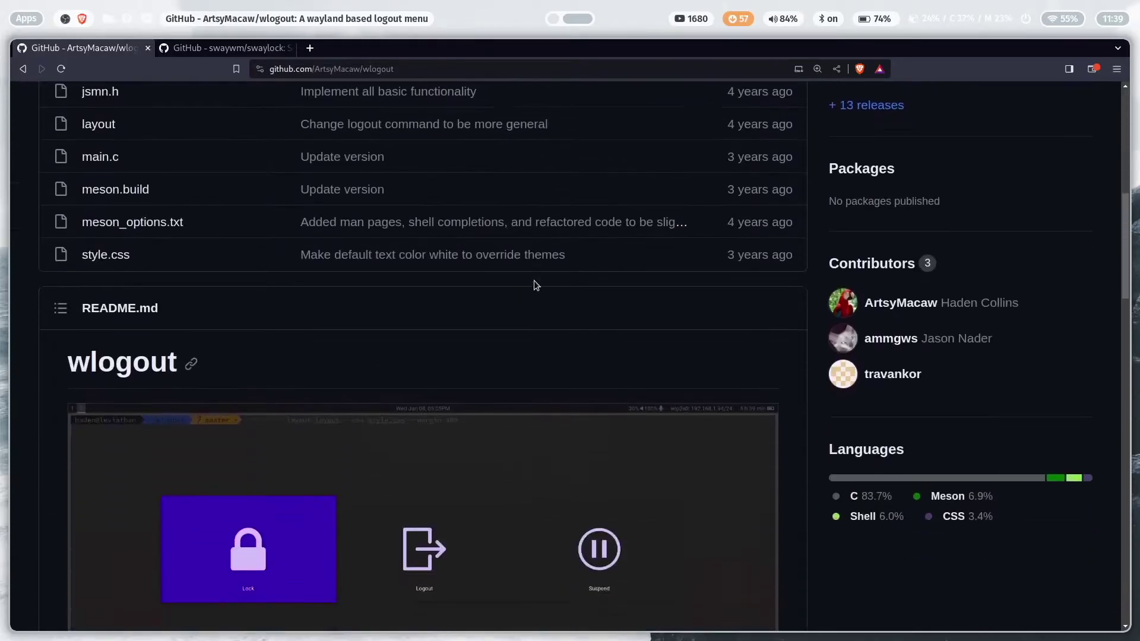
scroll(533, 280, "down", 4)
scroll(533, 281, "up", 1)
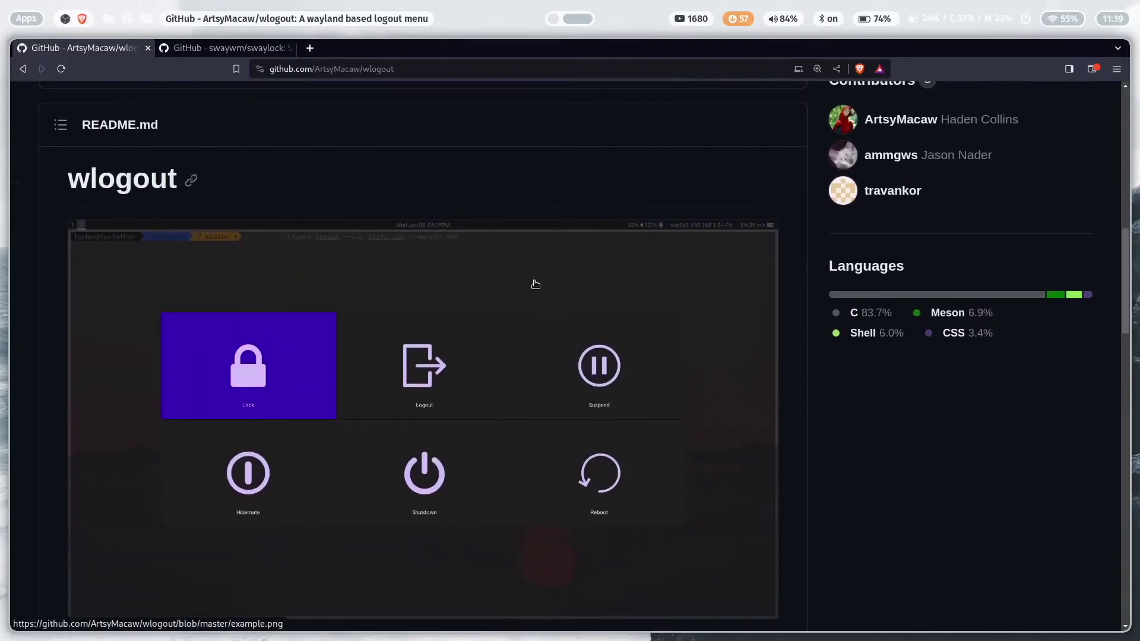
scroll(536, 284, "down", 12)
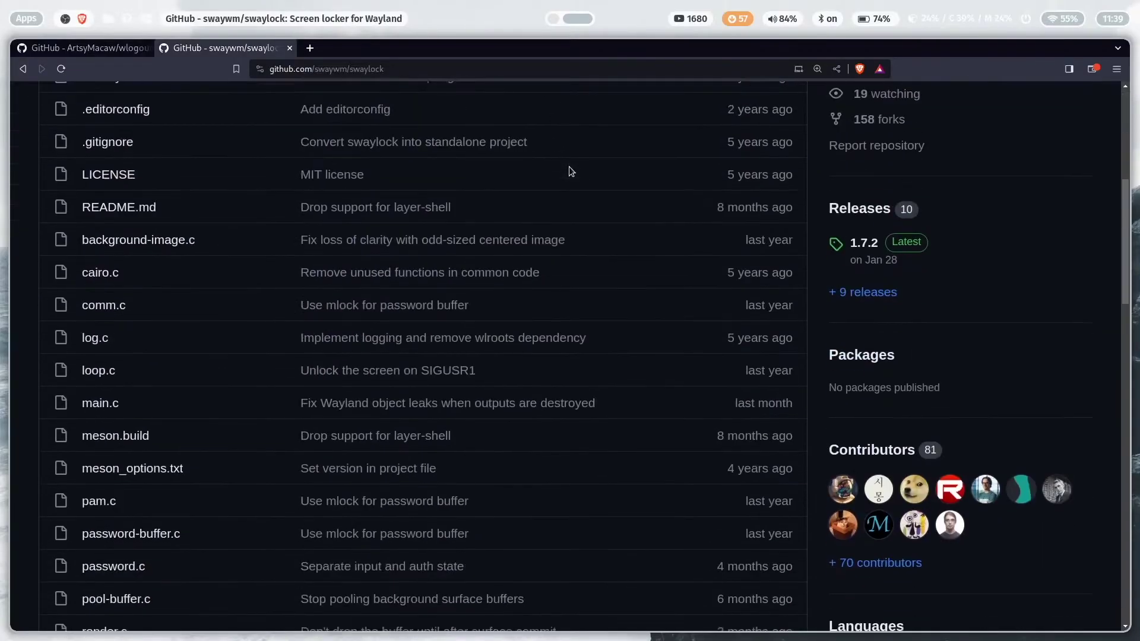
scroll(569, 166, "down", 7)
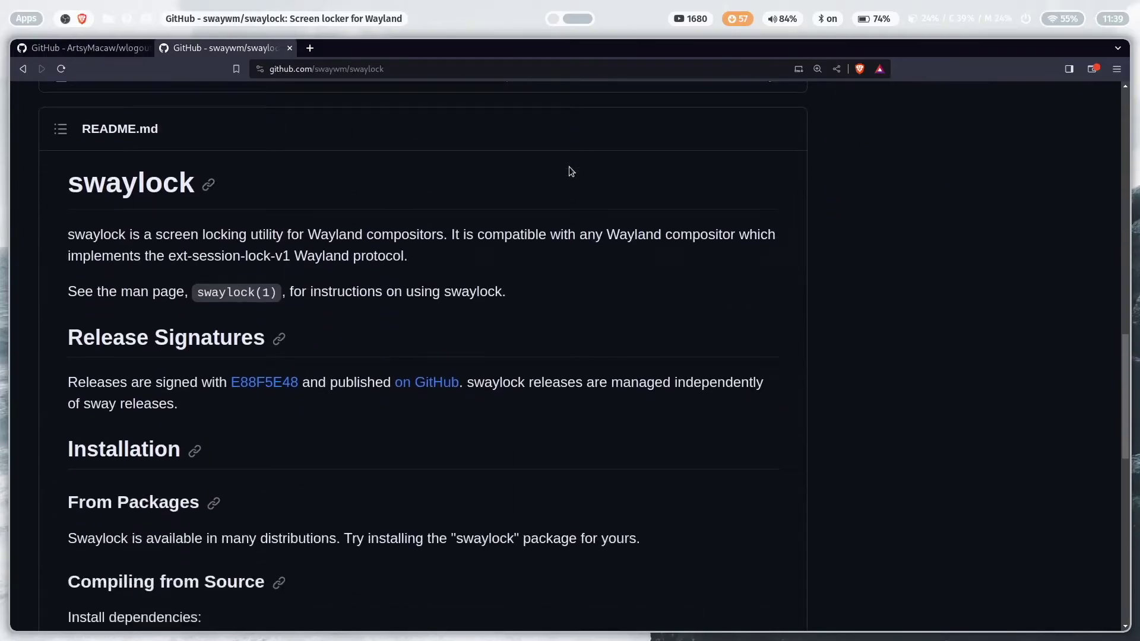
scroll(569, 166, "down", 5)
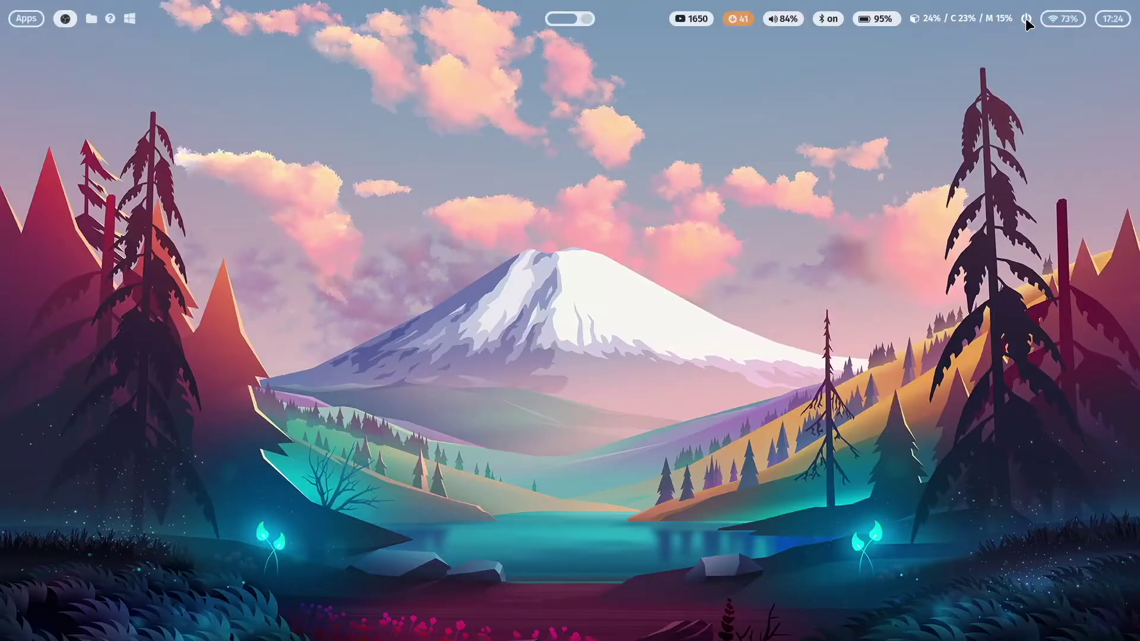
Open and close the wlogout power menu twice, via the bar icon and Super+Escape
left_click(1007, 49)
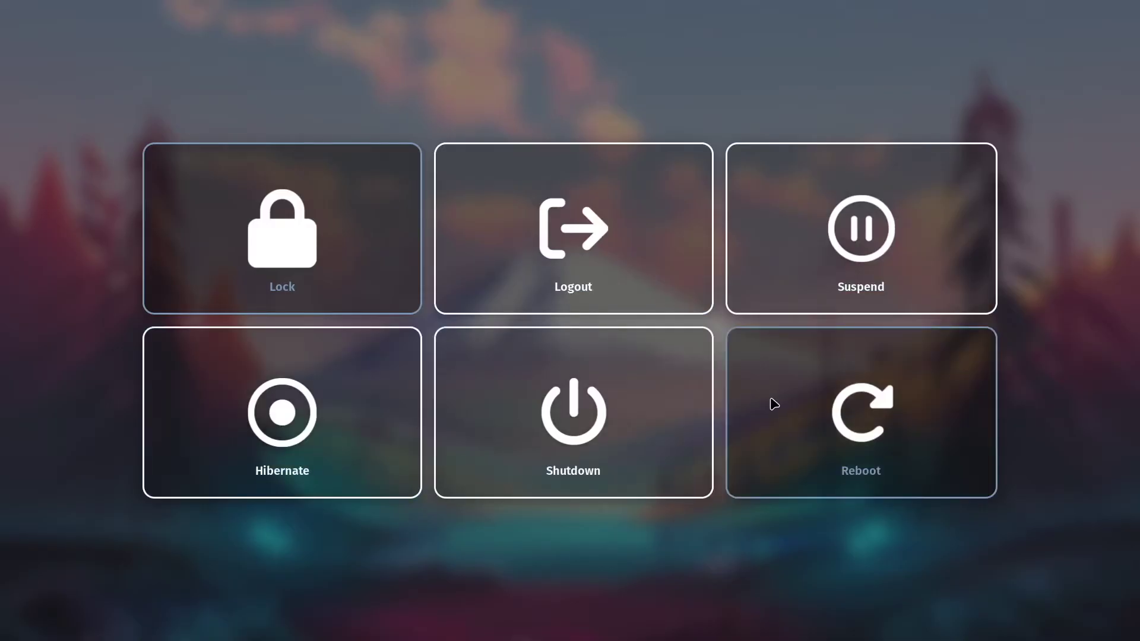
key("Escape")
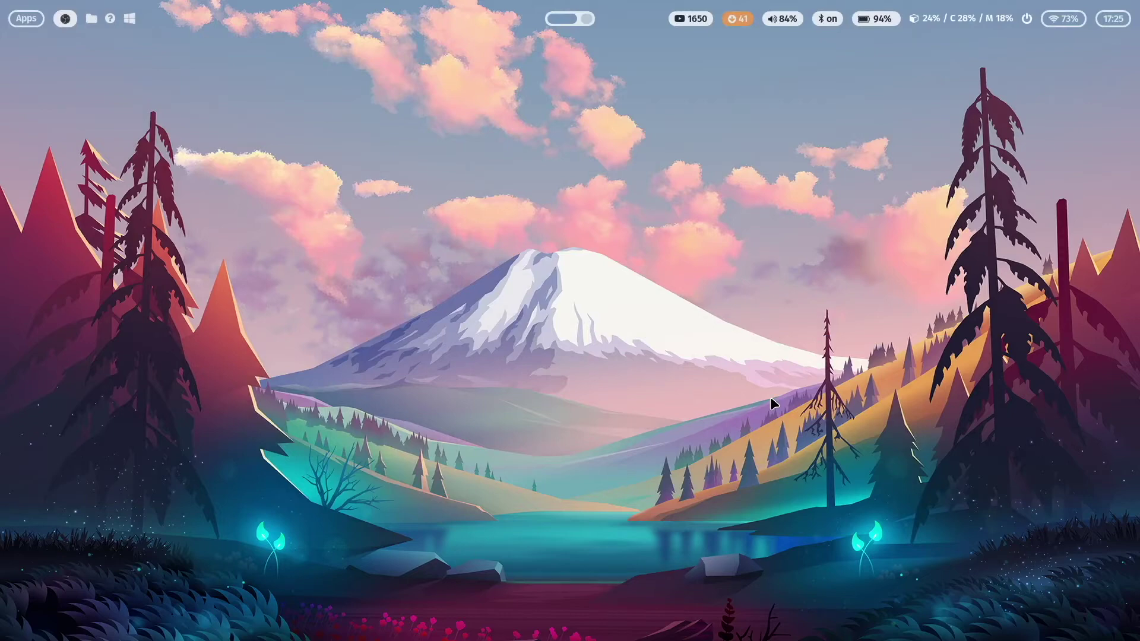
key("super+Escape")
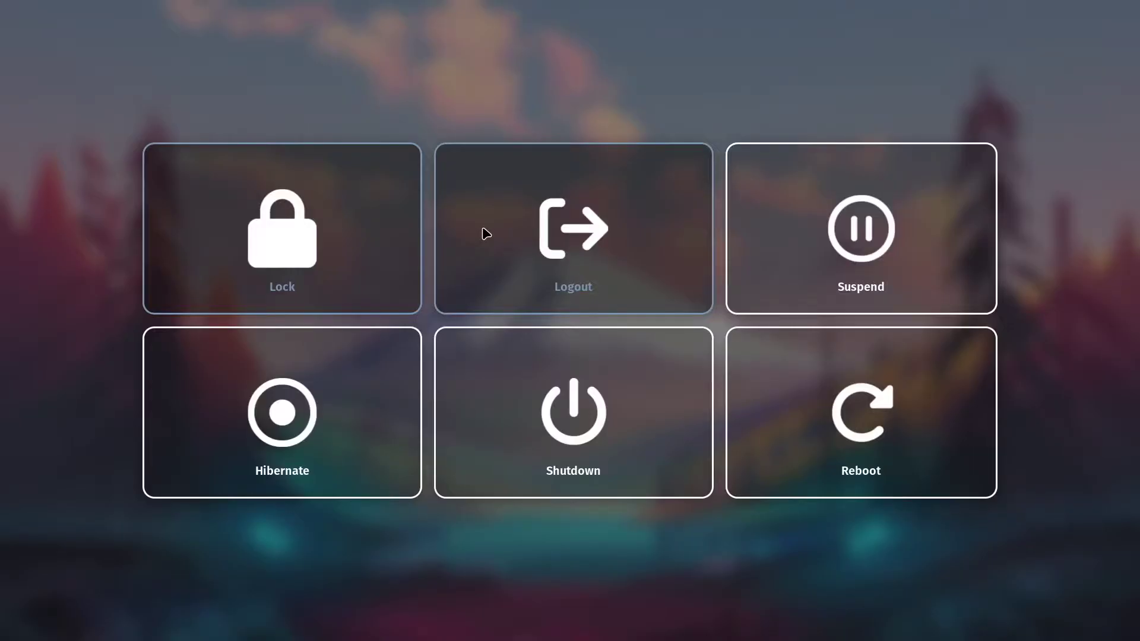
key("Escape")
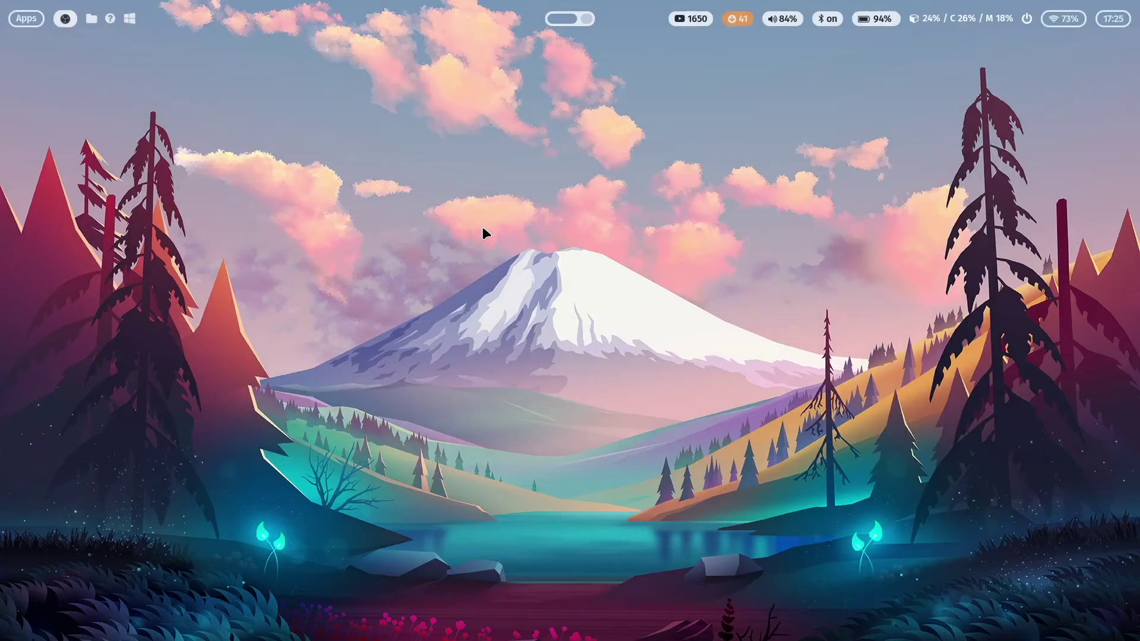
Switch to the next wallpaper and colour scheme and preview the power menu's new colours
key("super+shift+w")
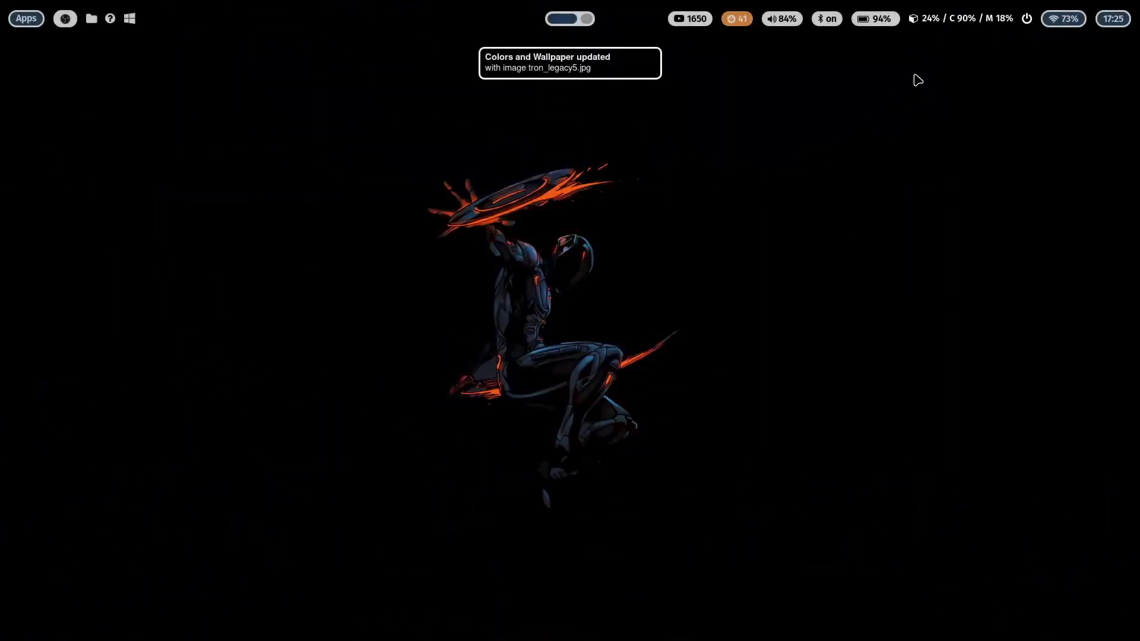
left_click(1028, 19)
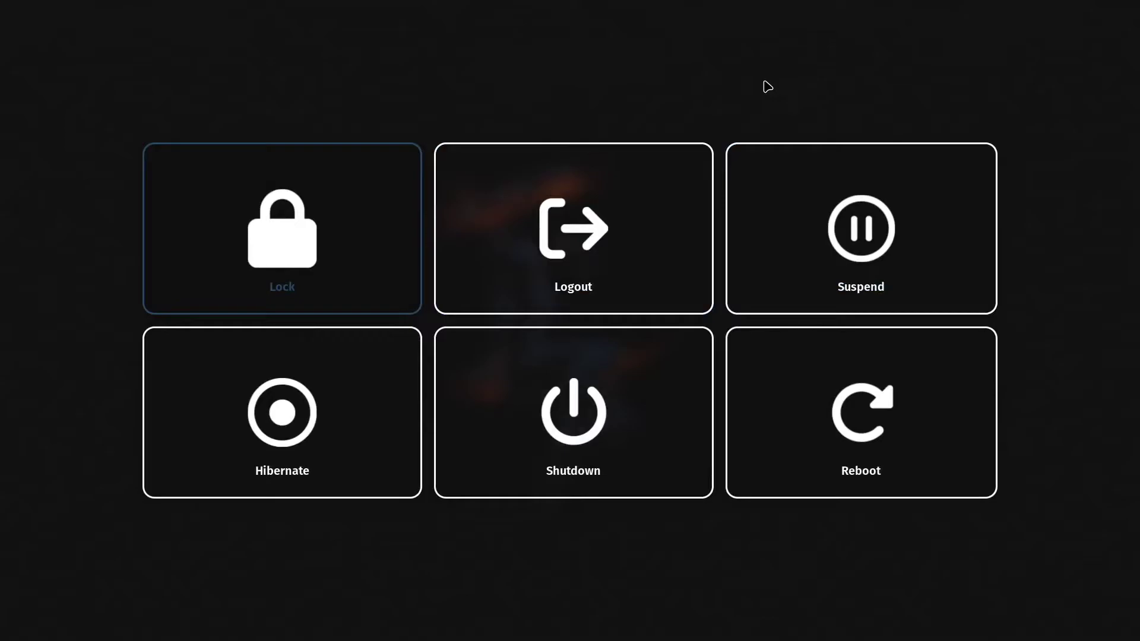
key("Escape")
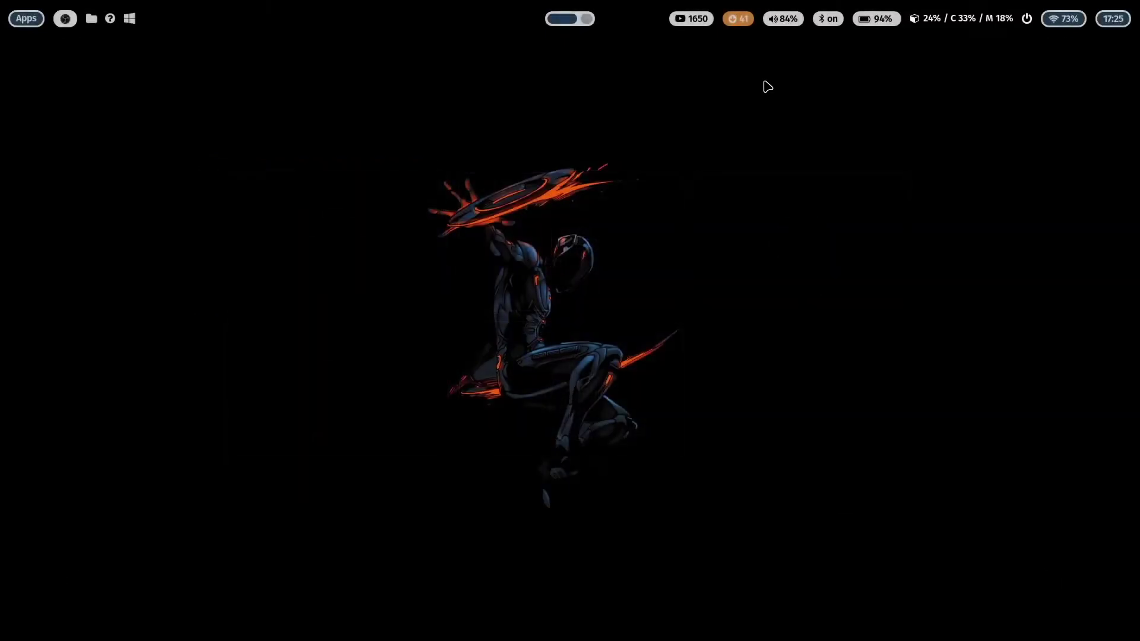
Change the wallpaper to the astronaut jellyfish image and check the power menu's red accents
key("super+shift+w")
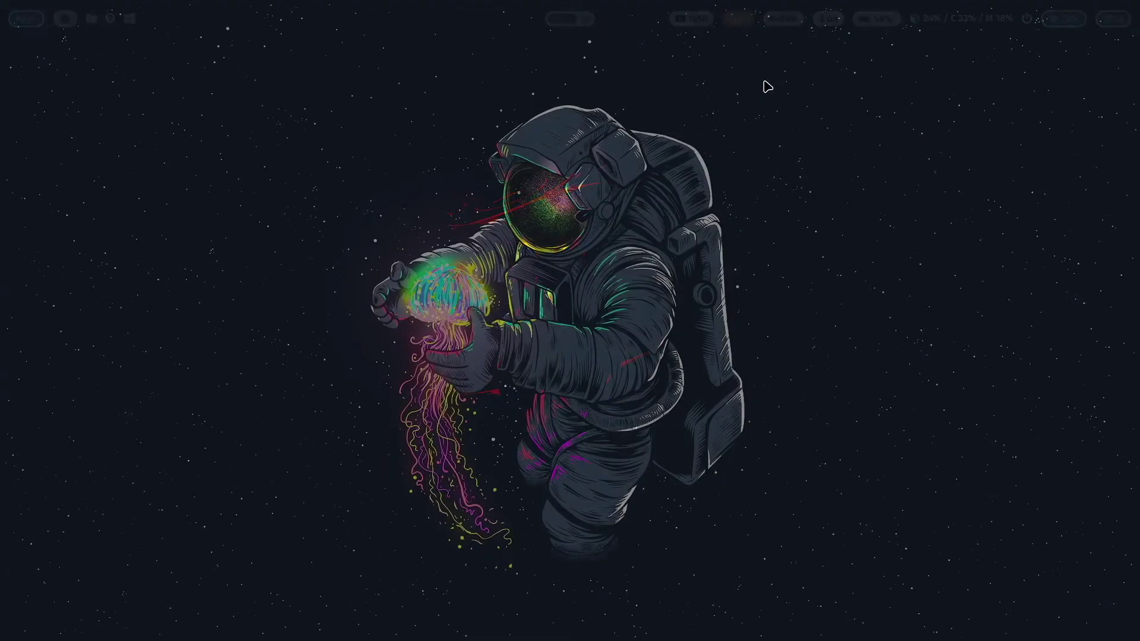
left_click(1026, 18)
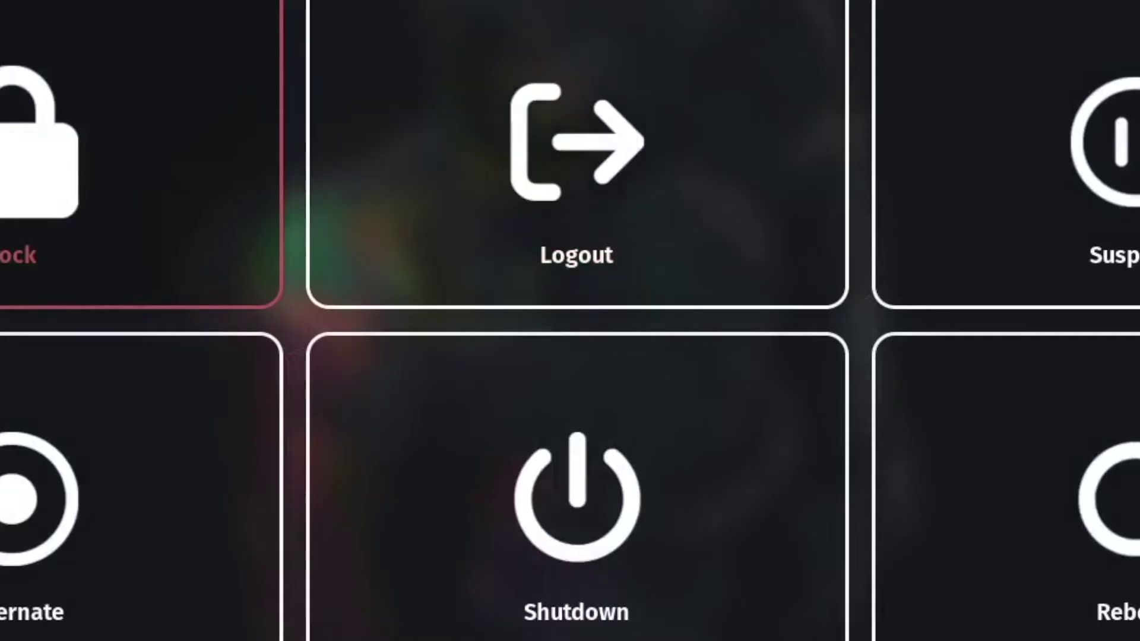
left_click(616, 144)
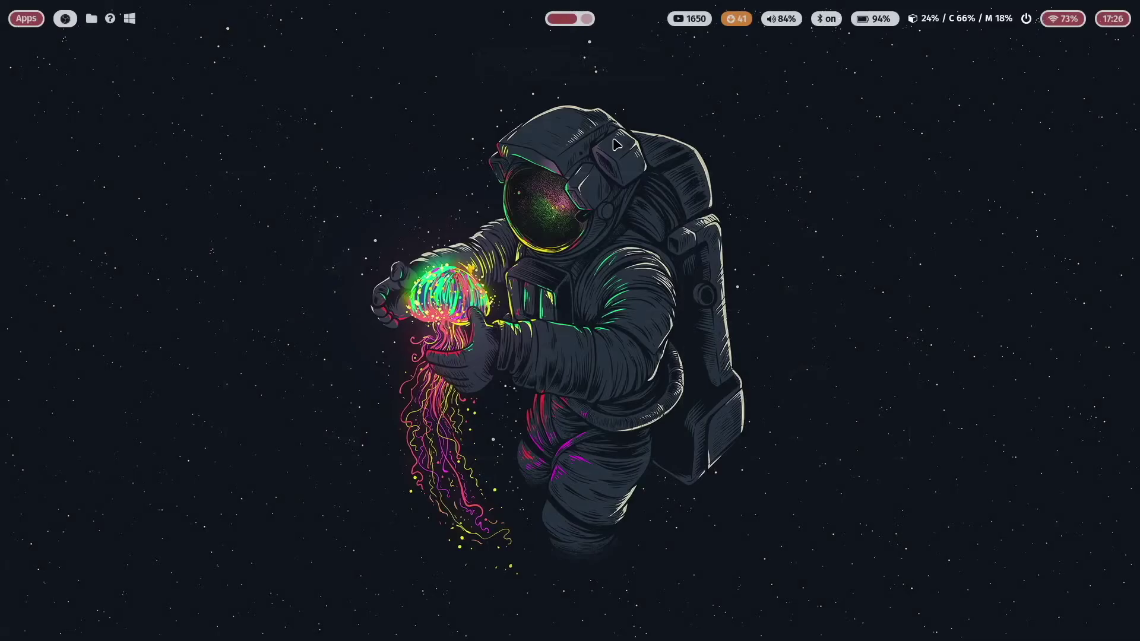
Open two terminals, lock the screen from the wlogout menu, and unlock it with the password
key("super+Return")
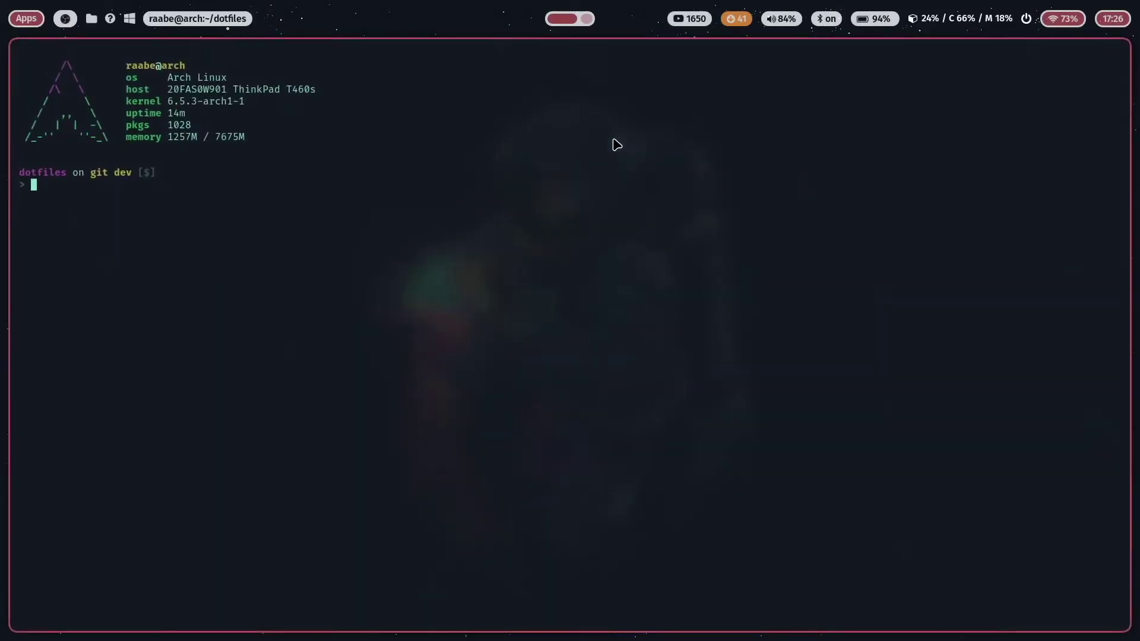
key("super+Return")
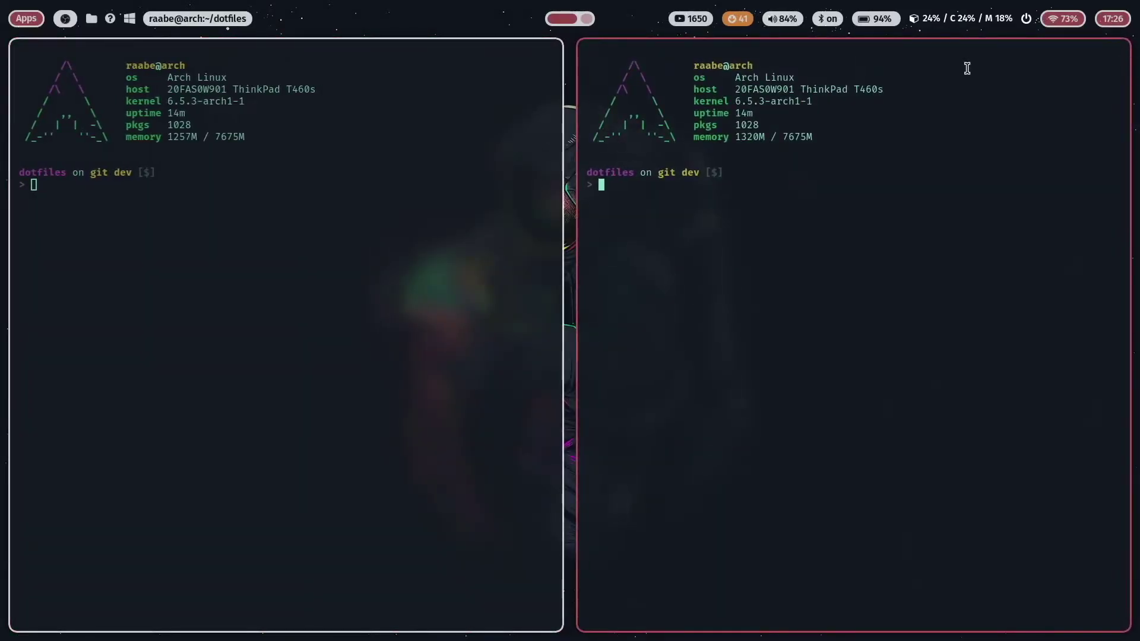
left_click(1027, 19)
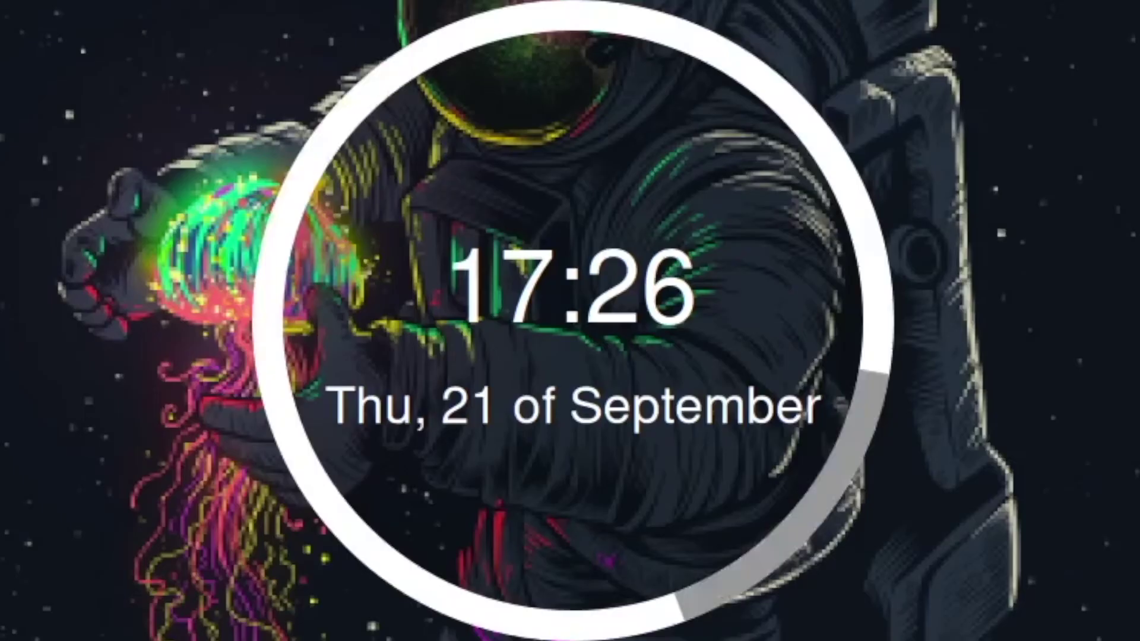
key("Return")
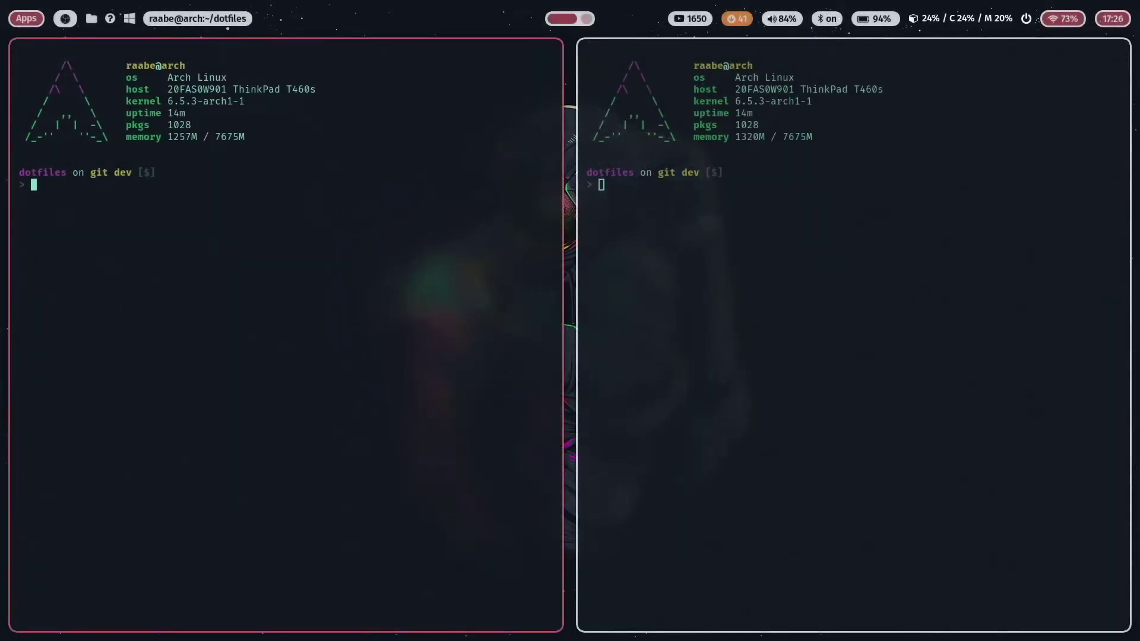
Close the terminals and lock the screen again from the wlogout power menu
key("super+q")
key("super+q")
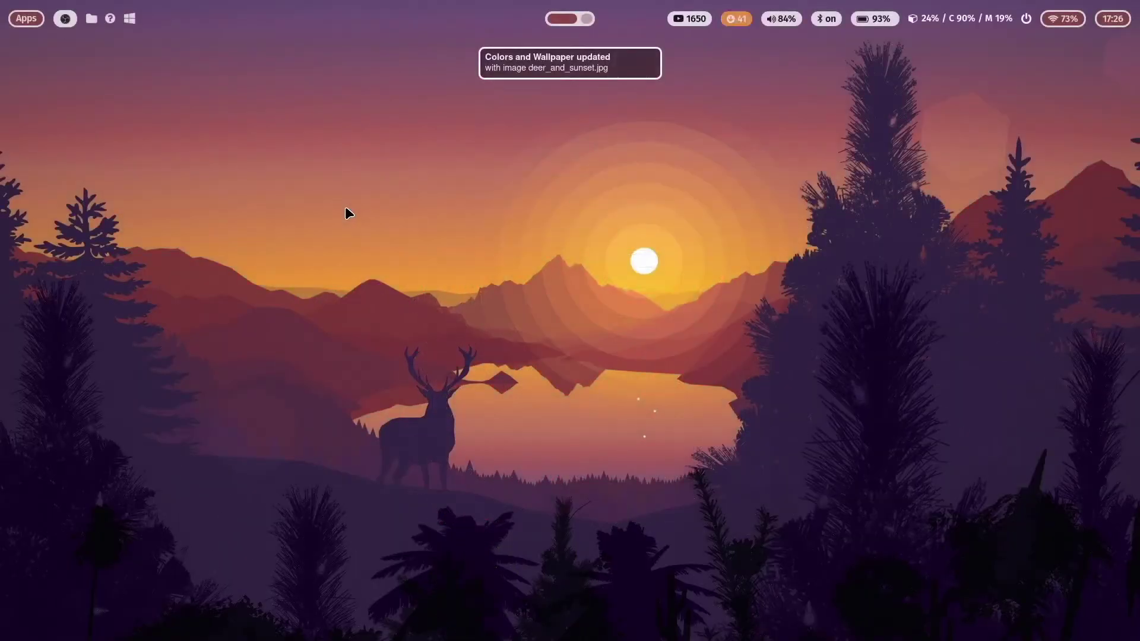
left_click(1025, 18)
left_click(322, 239)
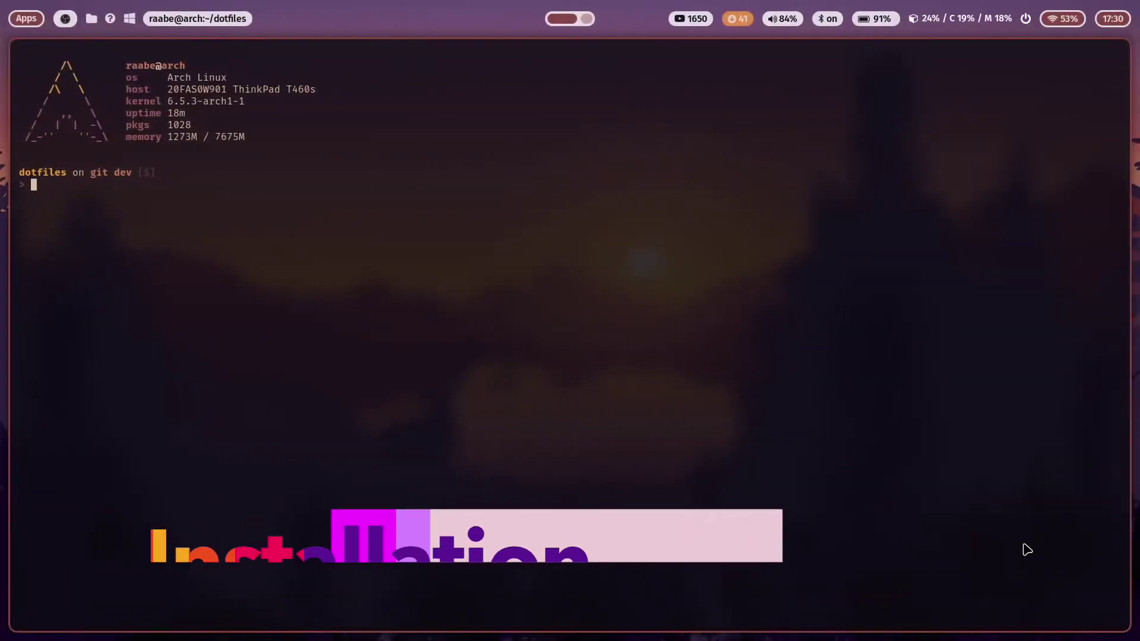
Enlarge the terminal font and type 'yay -S wlogout swaylock-effects' at the prompt
key("ctrl+plus")
key("ctrl+plus")
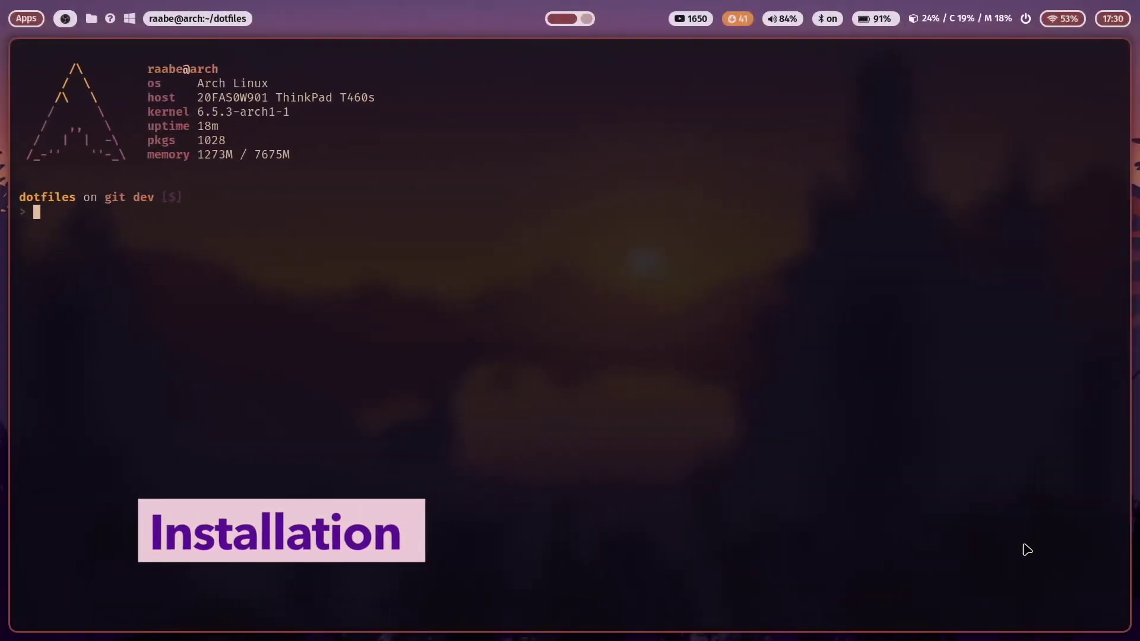
type("yay ")
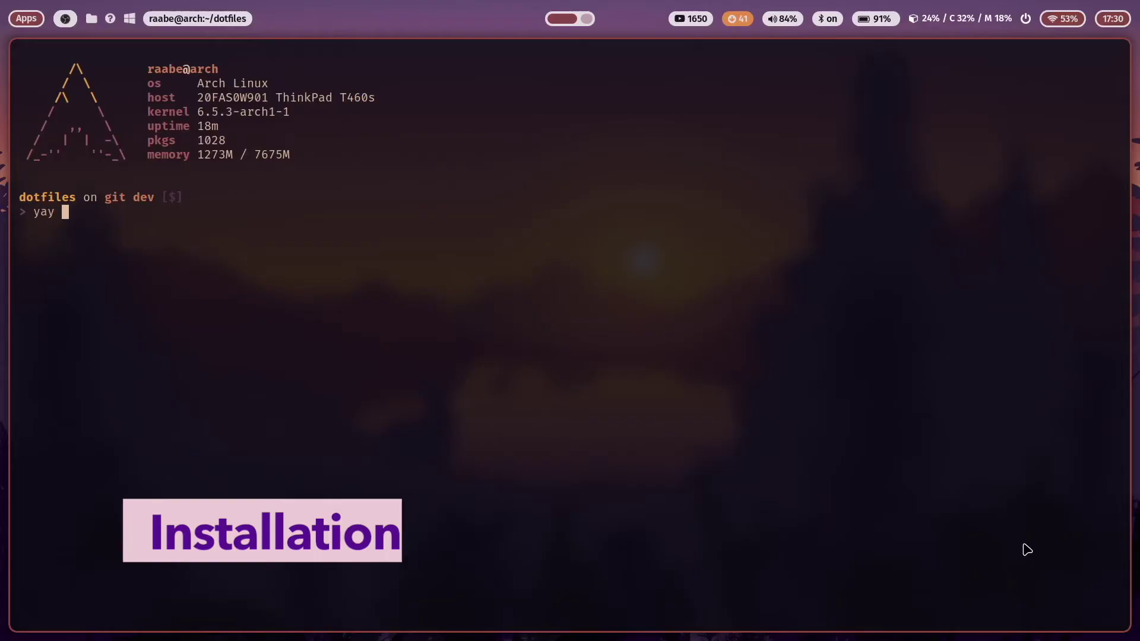
type("-S wlo")
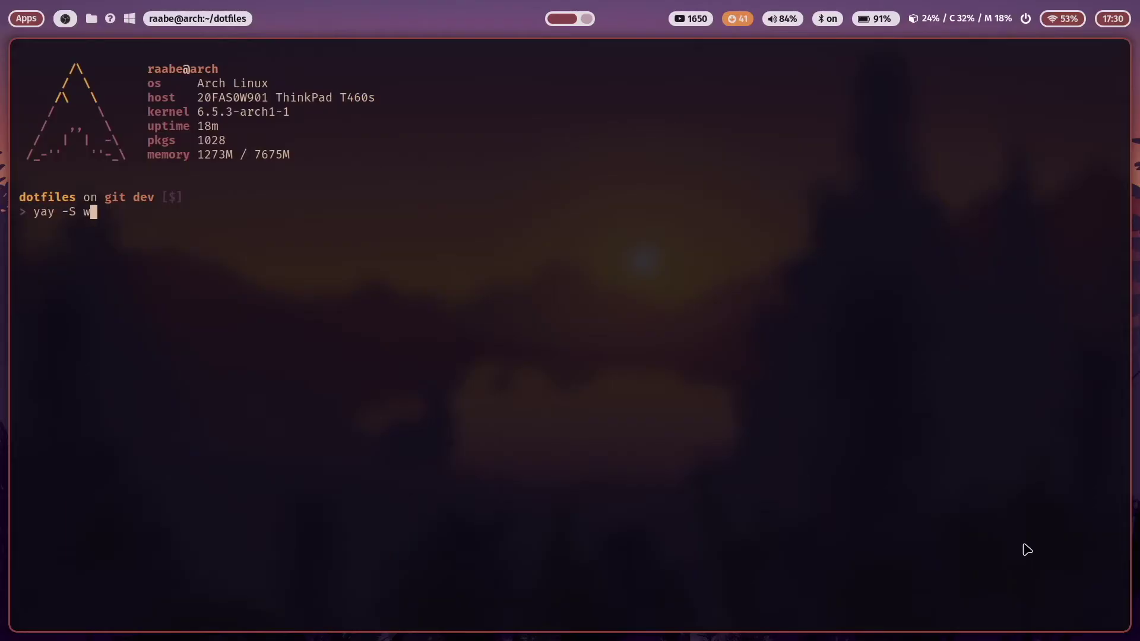
type("gout")
type("swaylock-effects")
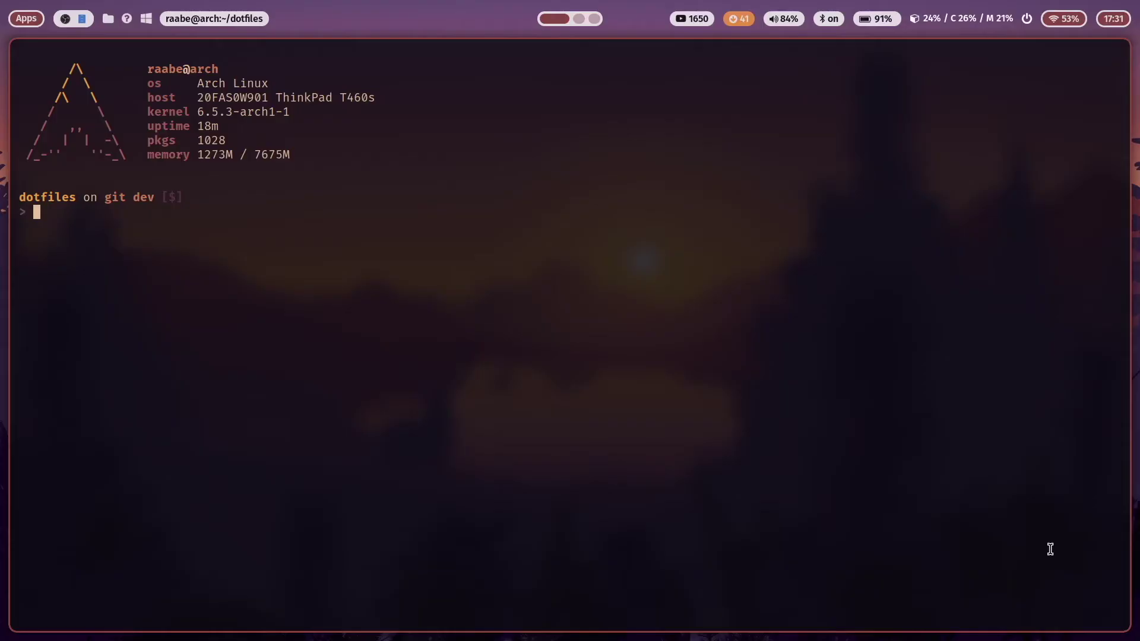
Move into the wlogout folder and list its files
type("cd wl")
key("Tab")
key("Return")
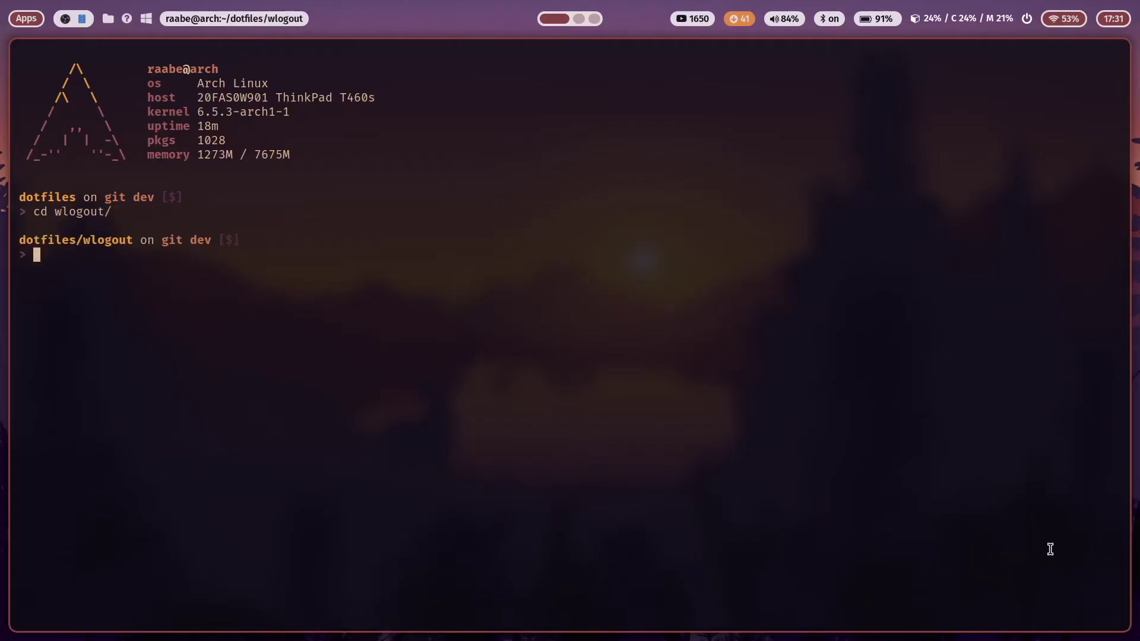
type("ls")
key("Return")
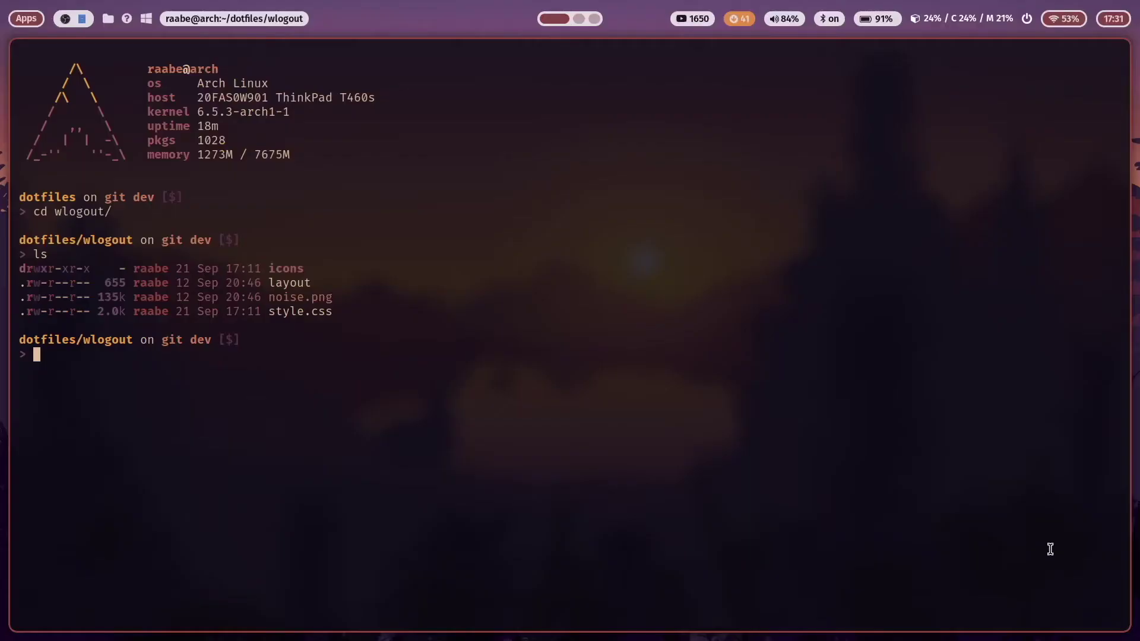
Open the wlogout layout file in Vim with 'v layout'
type("v lay")
key("Tab")
key("Return")
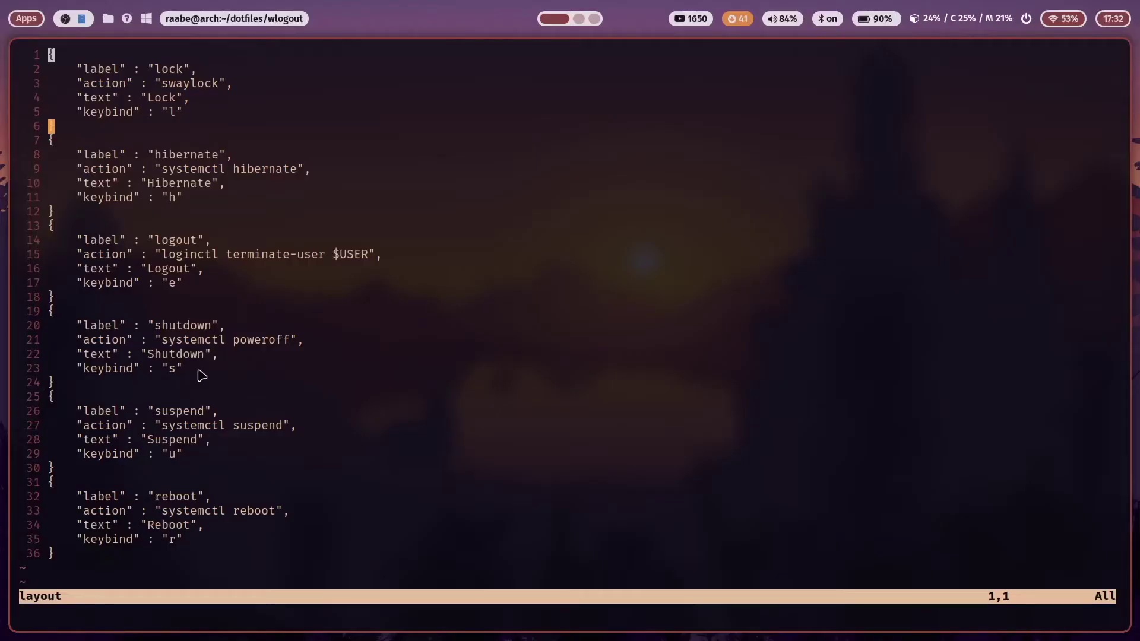
Save and quit the layout file with :wq, then open style.css in Vim
type(":wq")
key("Return")
type("v style.css")
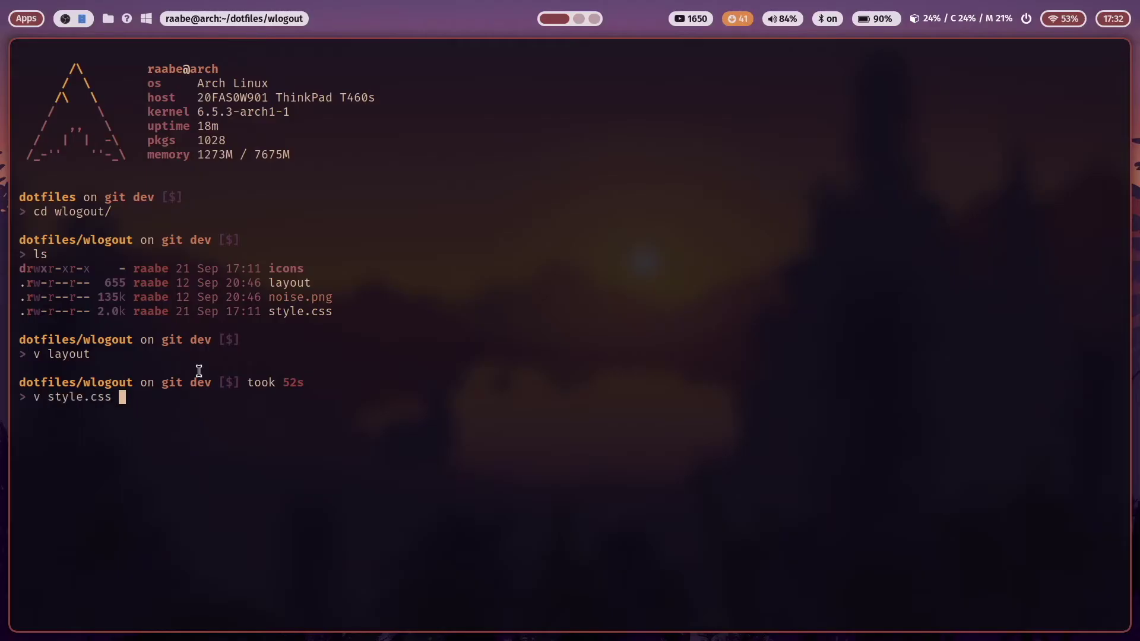
key("Return")
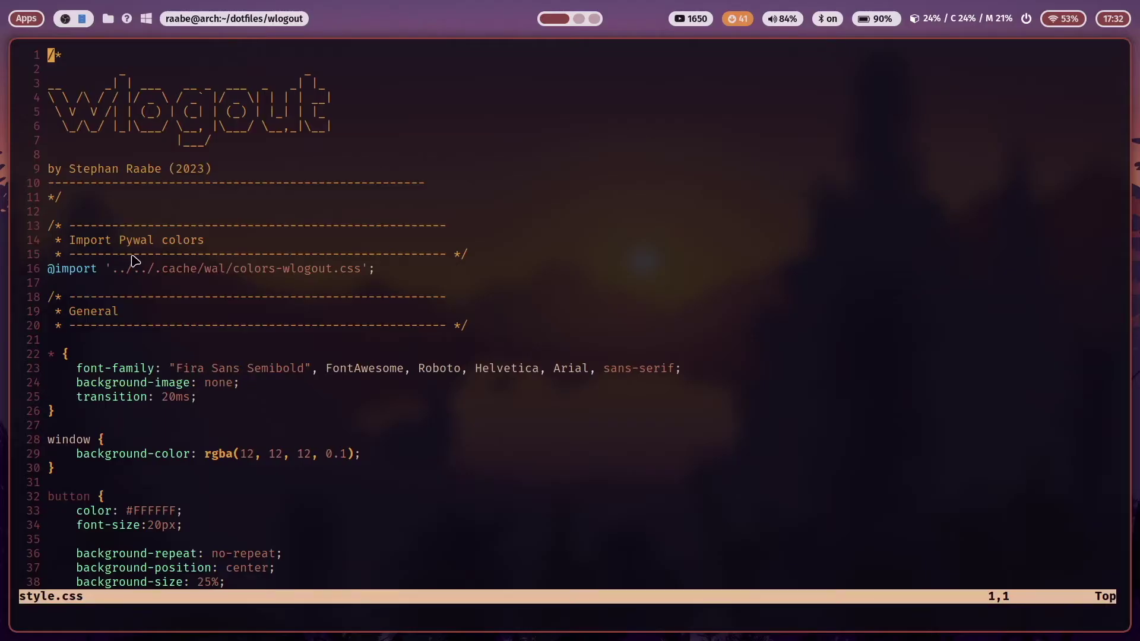
left_click(51, 270)
key("j")
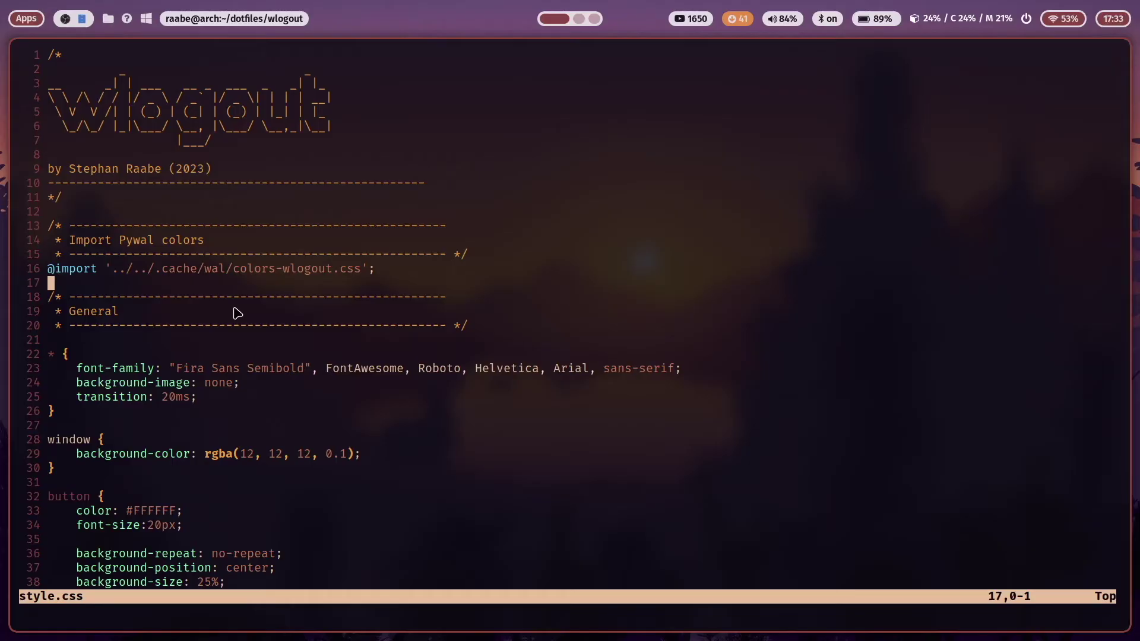
key("j")
key("j")
key("j")
key("j")
key("j")
key("j")
key("j")
key("j")
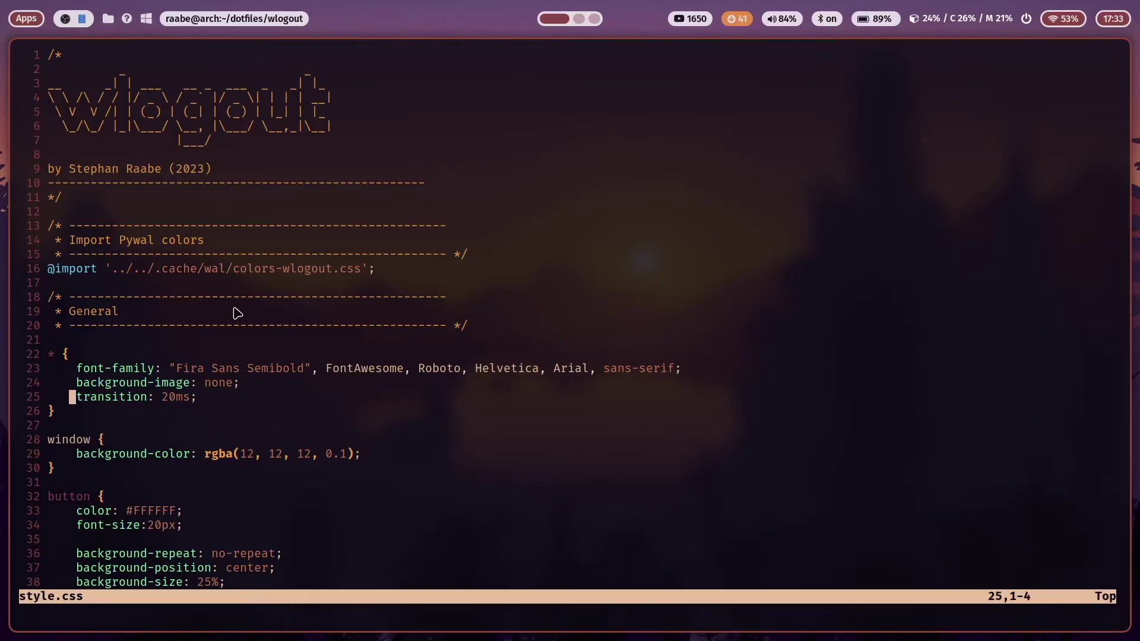
key("k")
key("k")
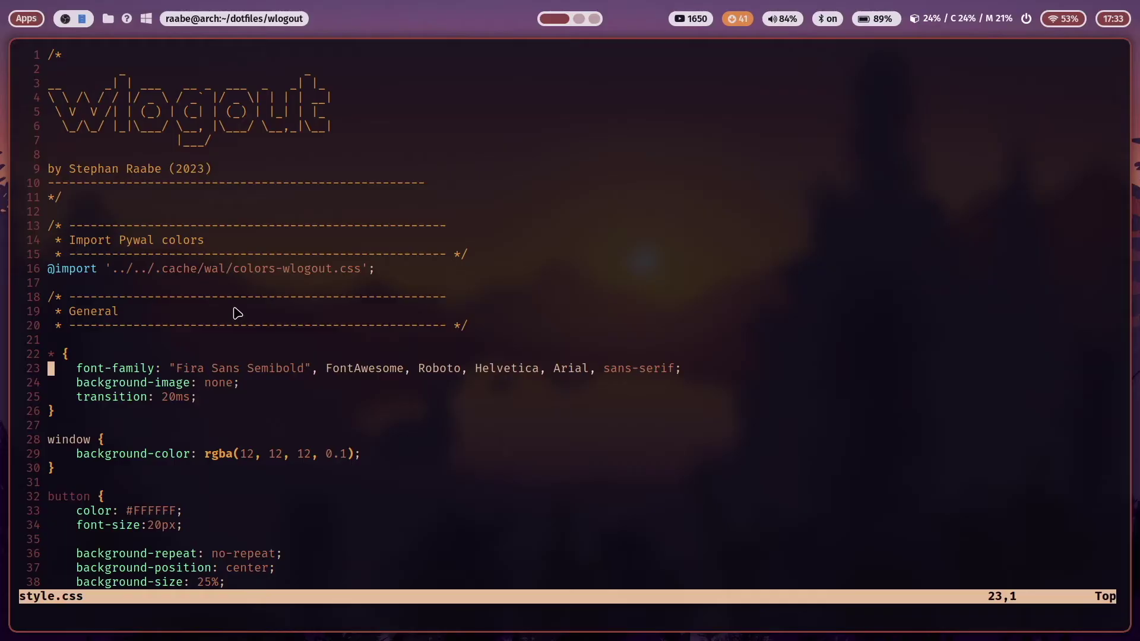
key("j")
key("j")
key("j")
key("j")
key("j")
key("k")
key("k")
key("k")
key("k")
key("j")
key("j")
key("j")
key("j")
key("j")
left_click(1026, 19)
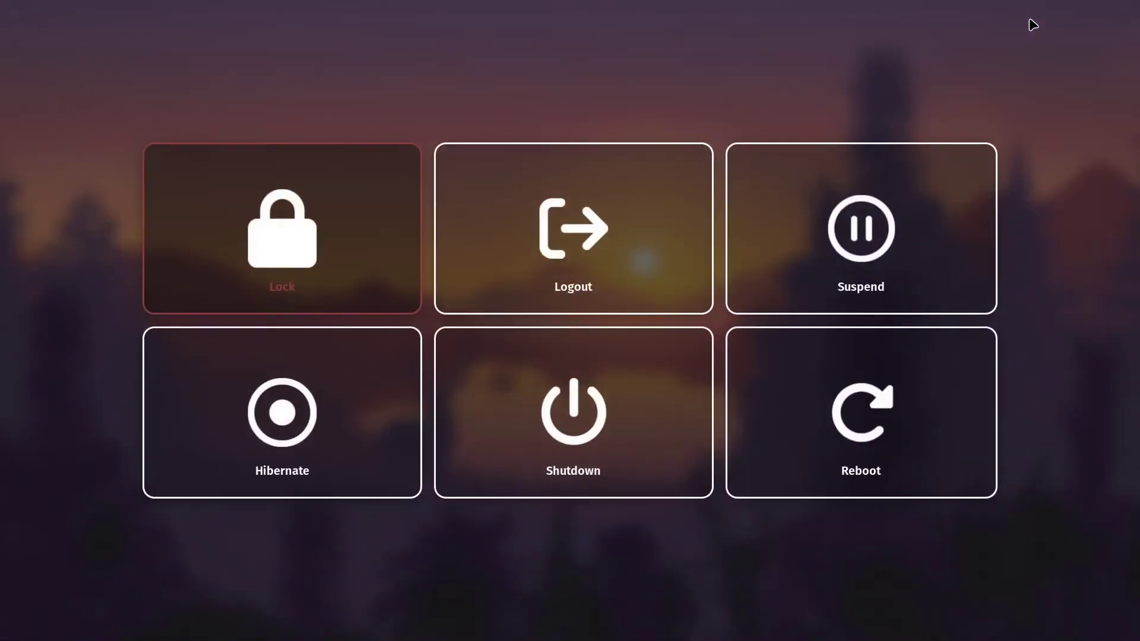
key("Escape")
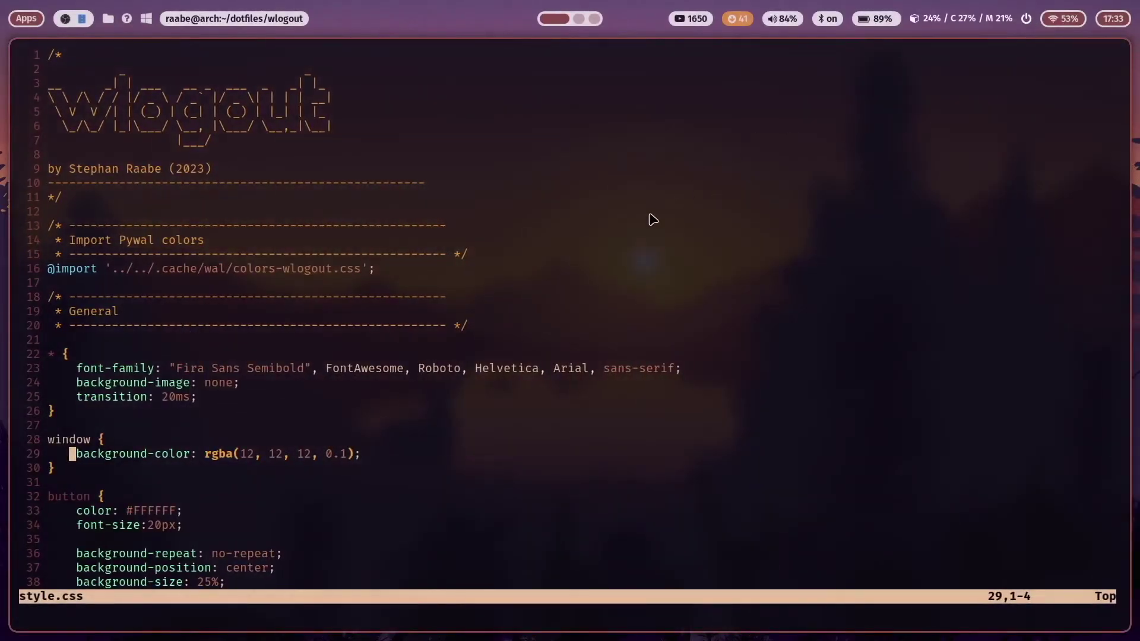
scroll(181, 410, "down", 5)
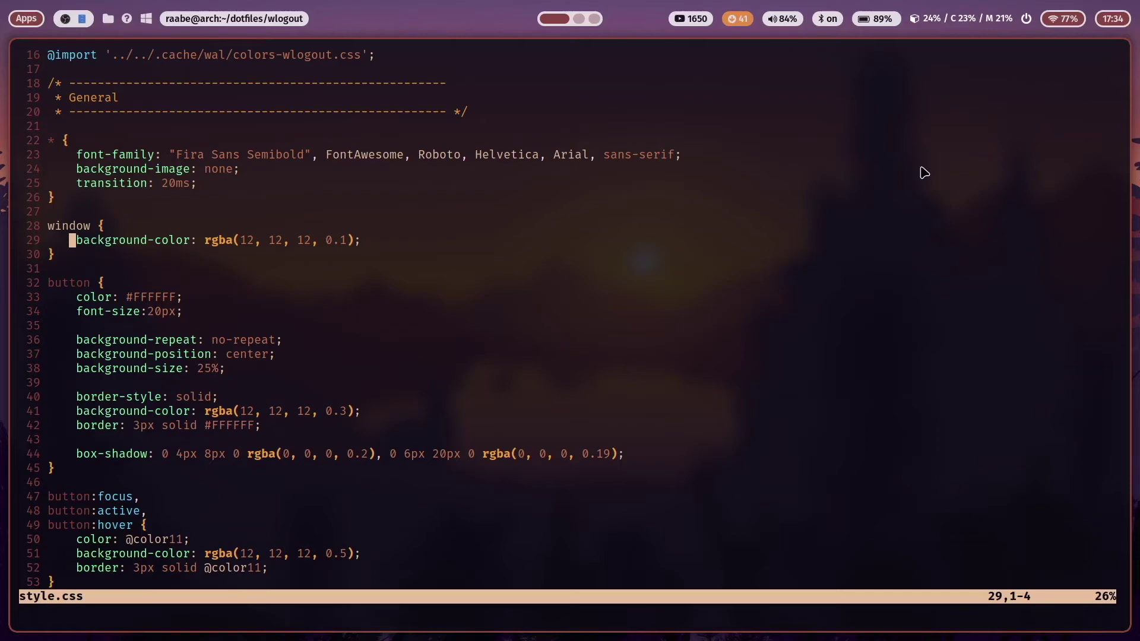
left_click(1027, 21)
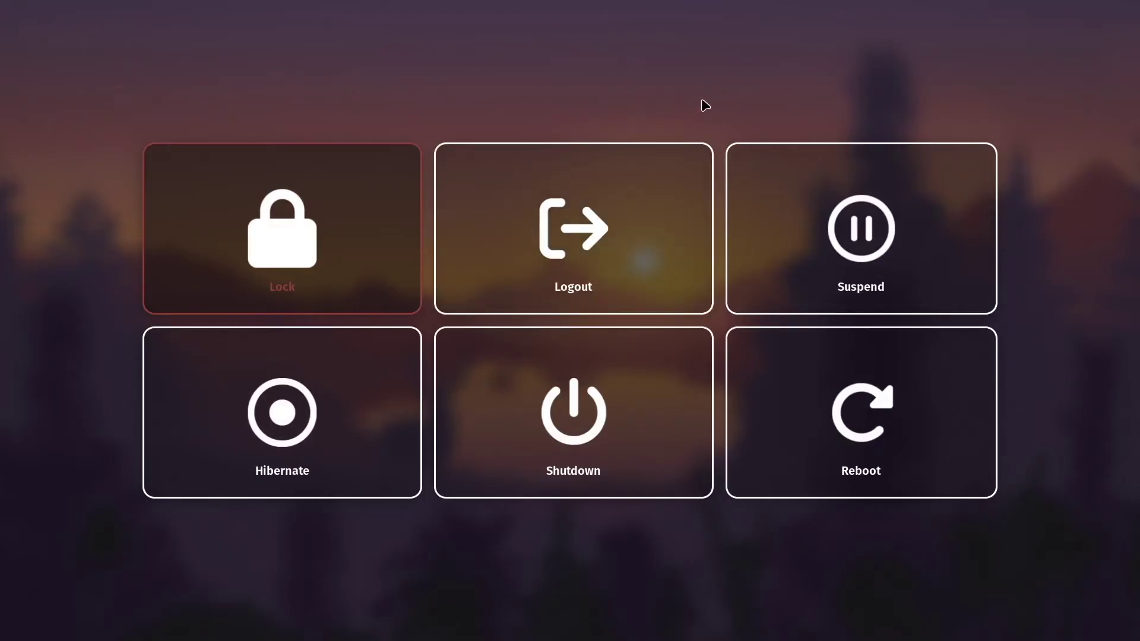
key("Escape")
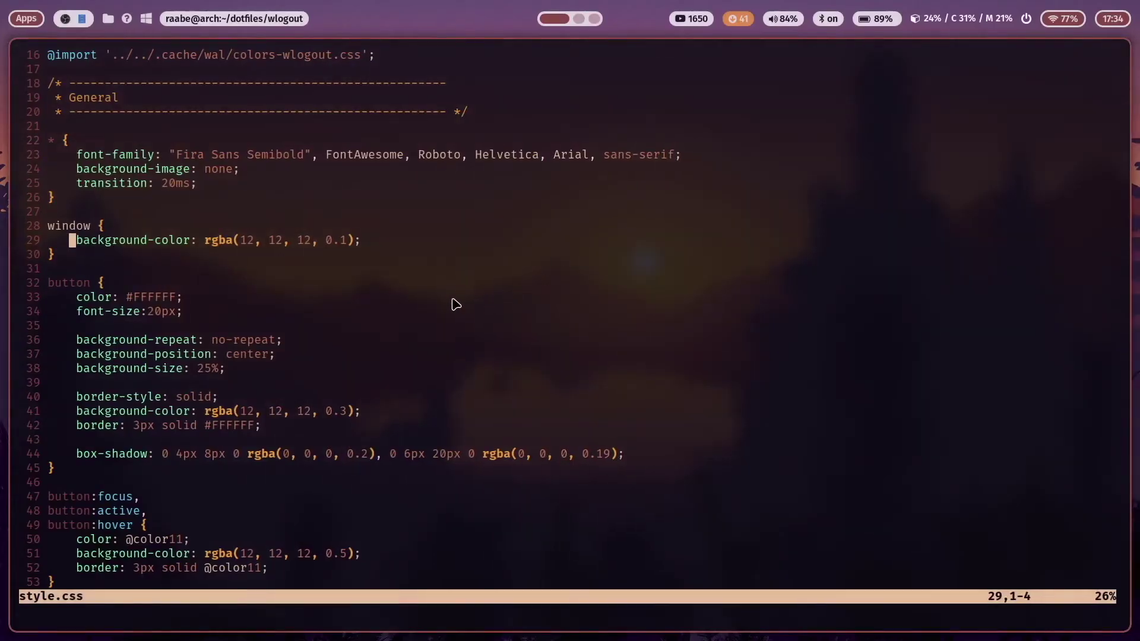
scroll(456, 303, "down", 2)
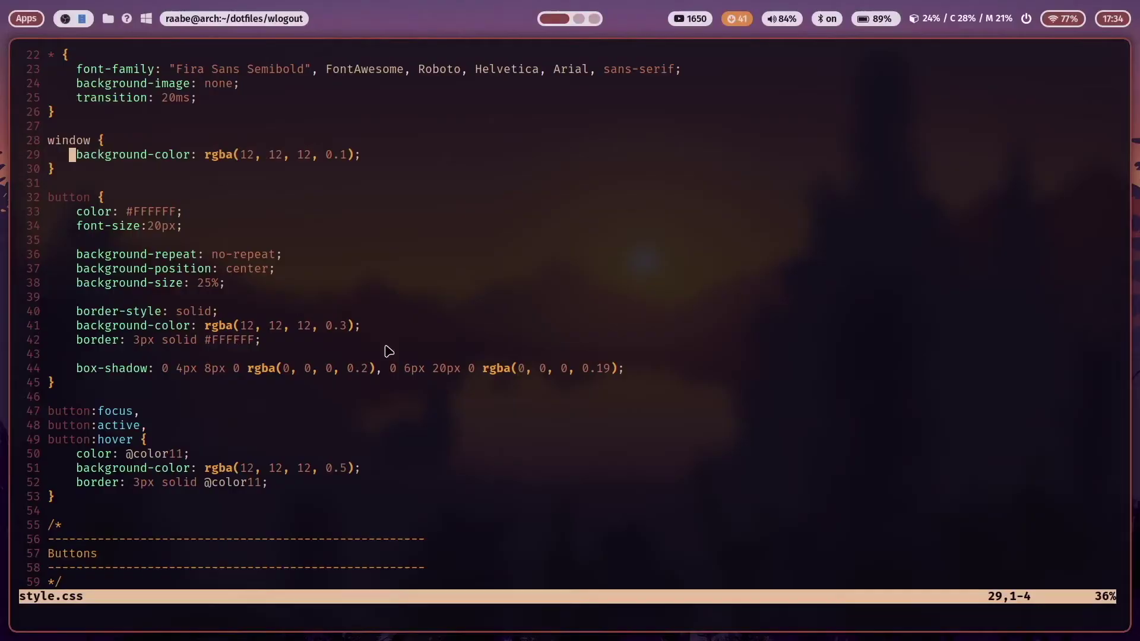
left_click(1027, 20)
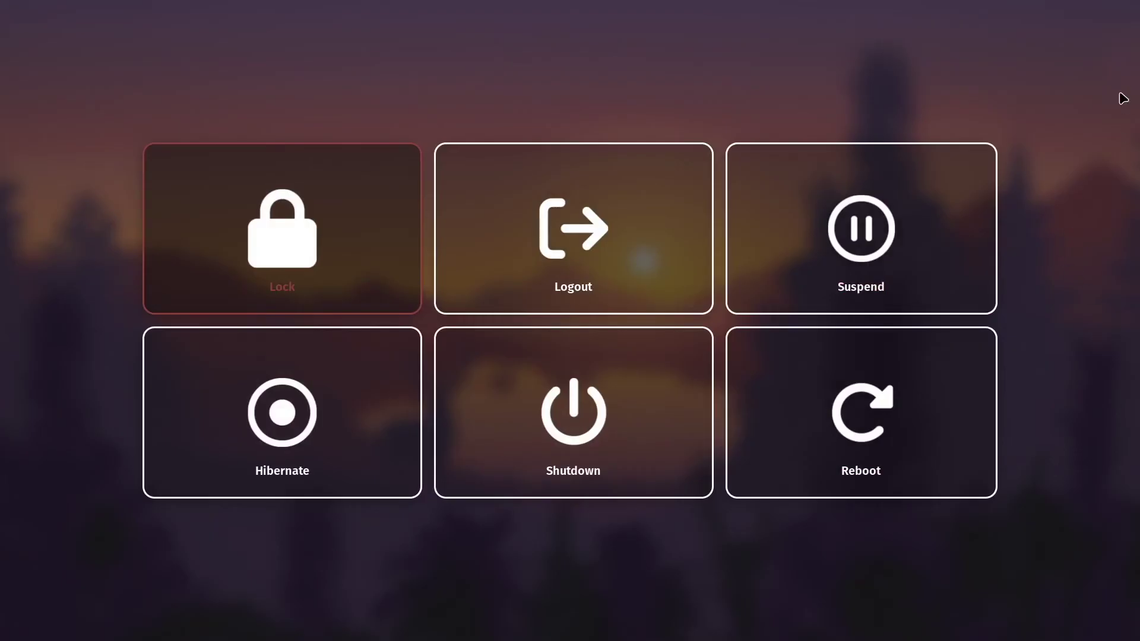
key("Escape")
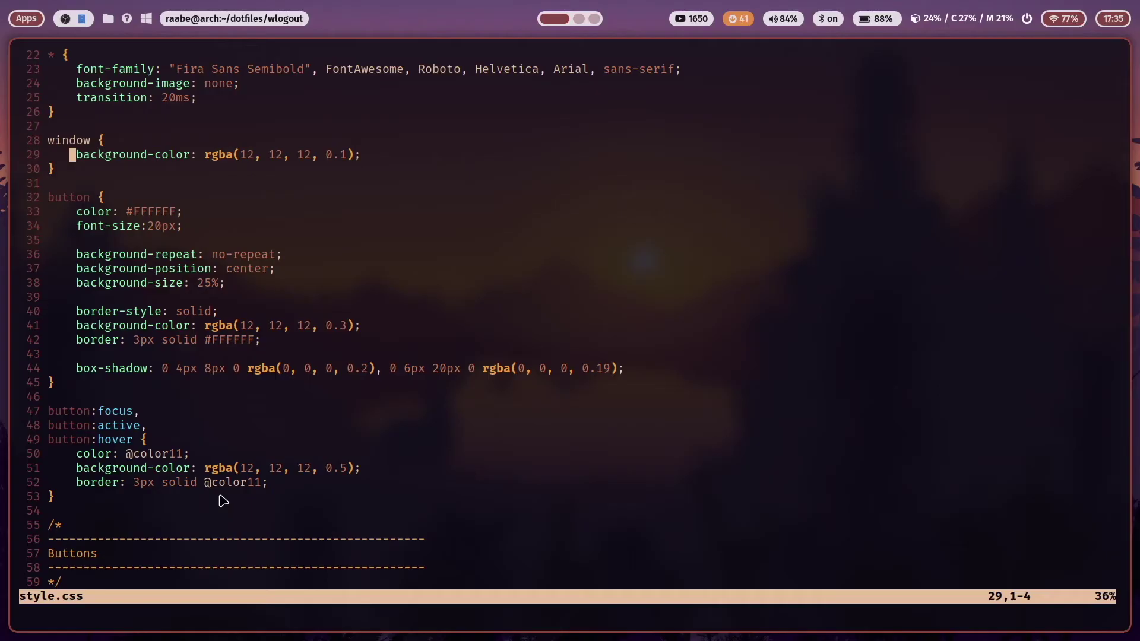
left_click(1026, 19)
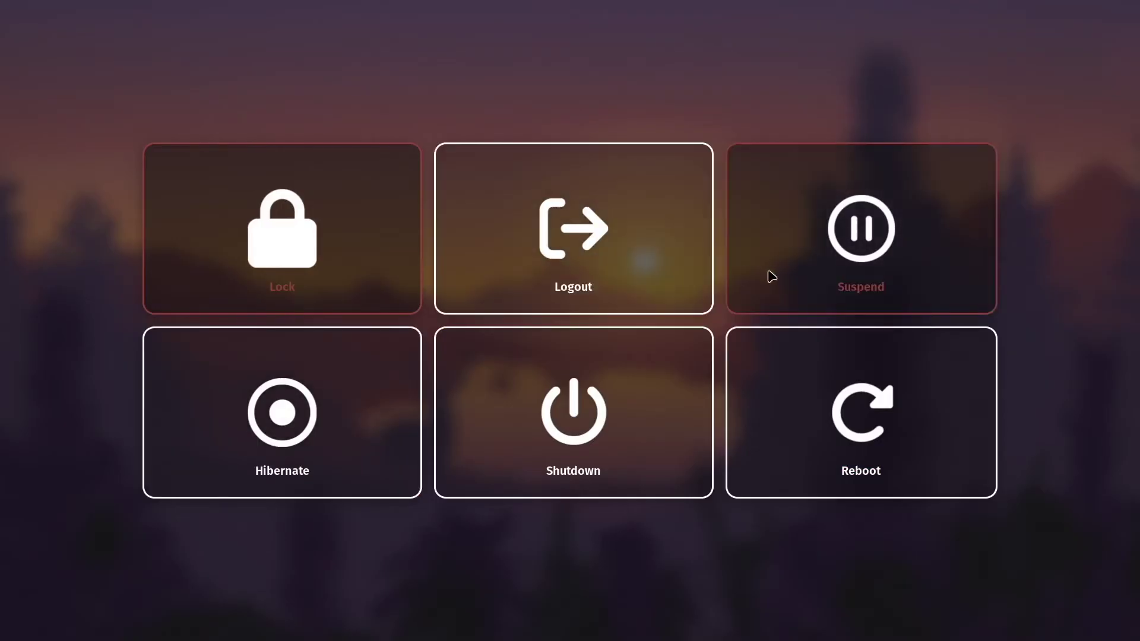
Close the power menu, scroll through style.css's button rules, and reopen wlogout
key("Escape")
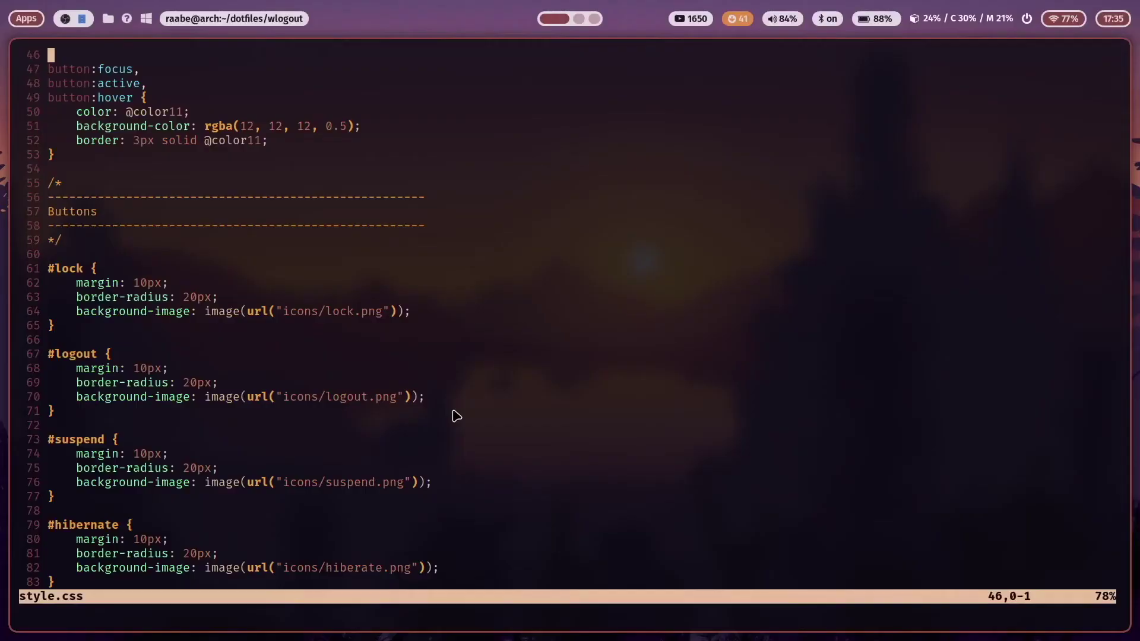
scroll(457, 415, "down", 4)
scroll(457, 415, "up", 2)
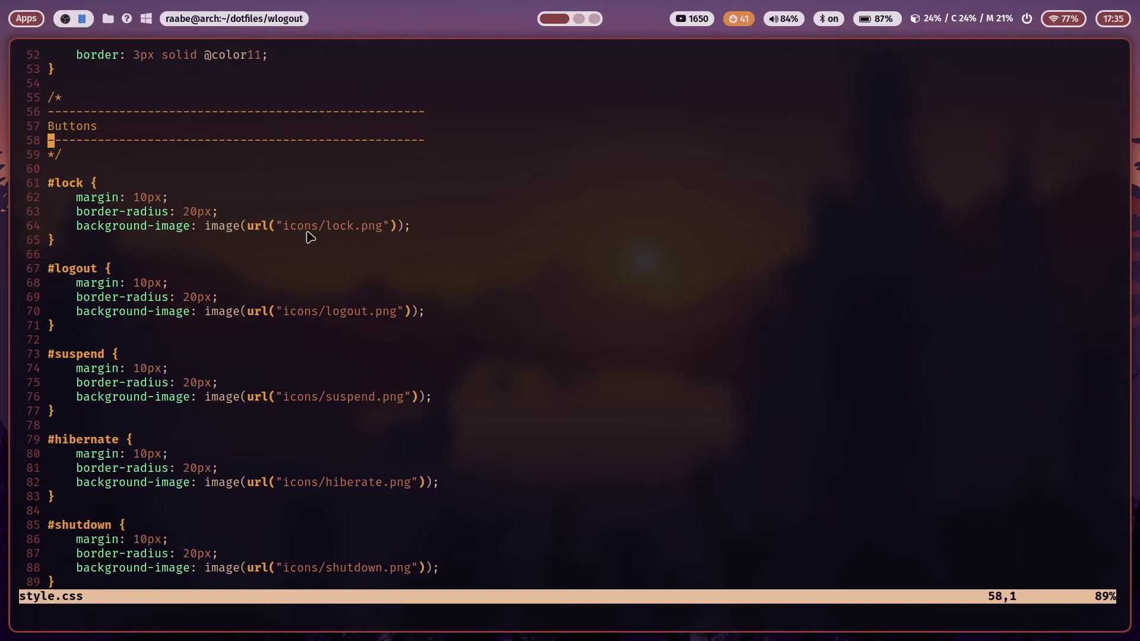
scroll(267, 321, "down", 3)
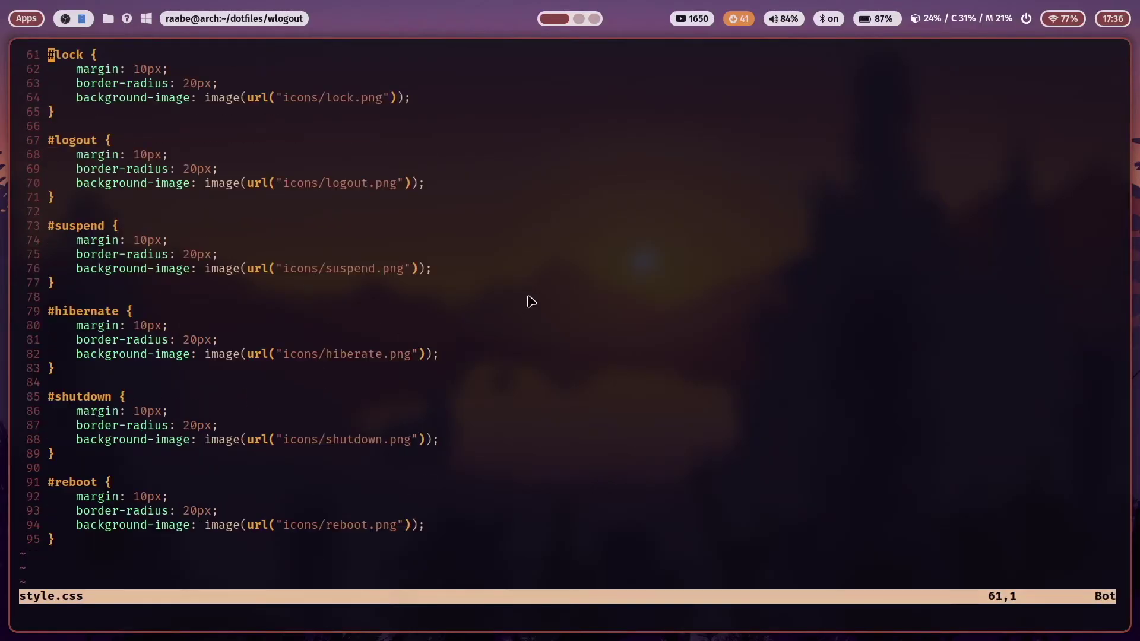
left_click(1026, 19)
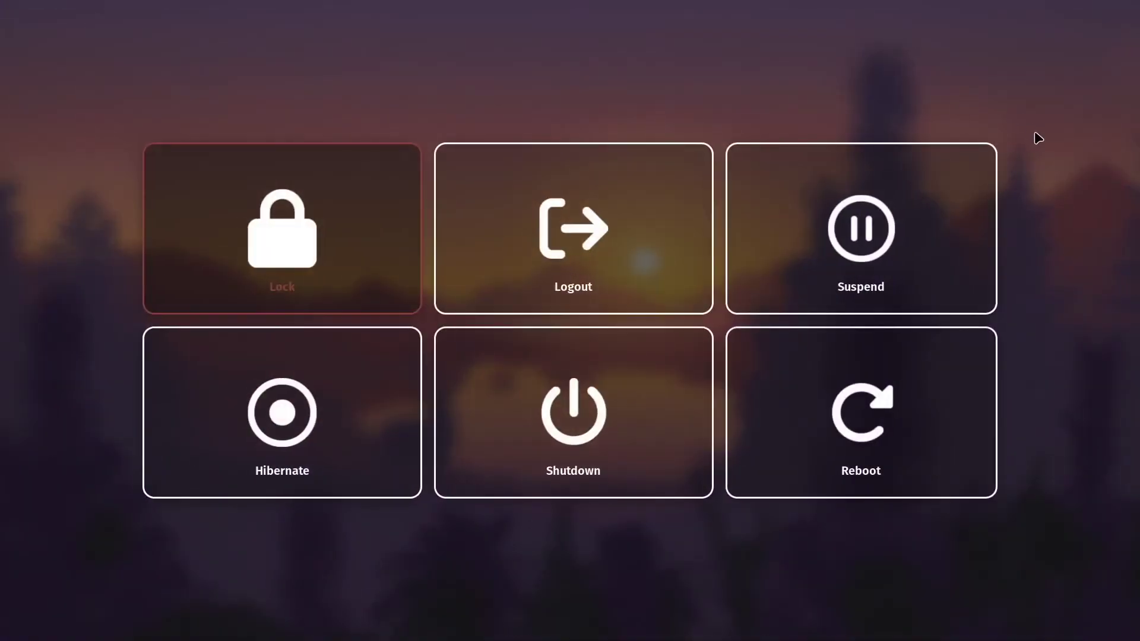
Close it again, review the 10px margin and 20px radius rules, then reopen the power menu
key("Escape")
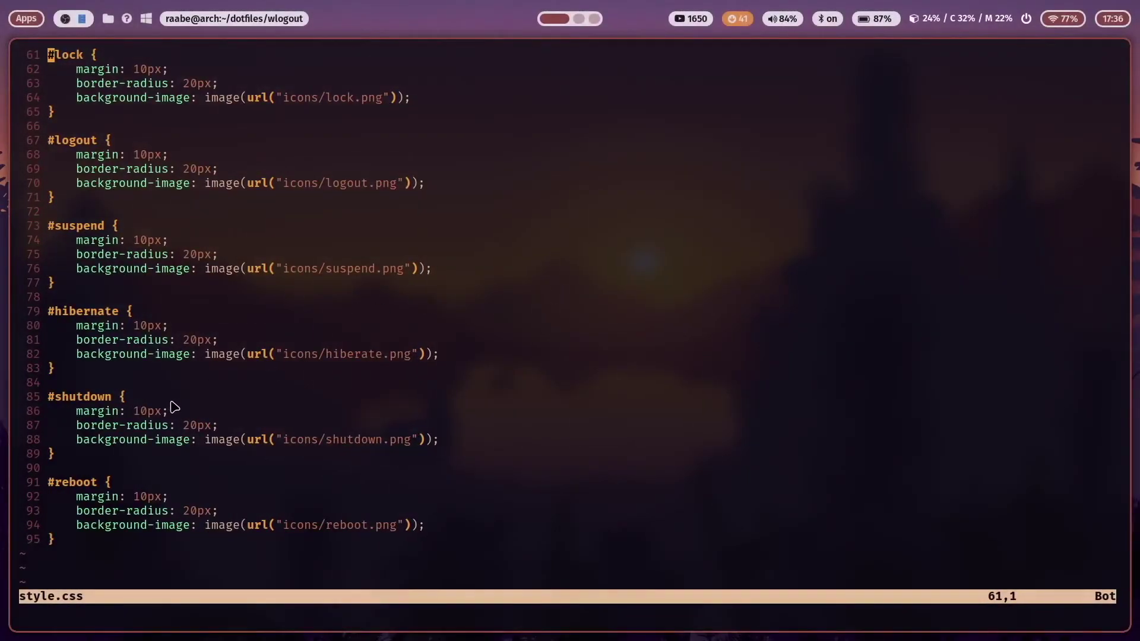
scroll(369, 399, "down", 2)
scroll(370, 400, "up", 8)
scroll(372, 401, "up", 6)
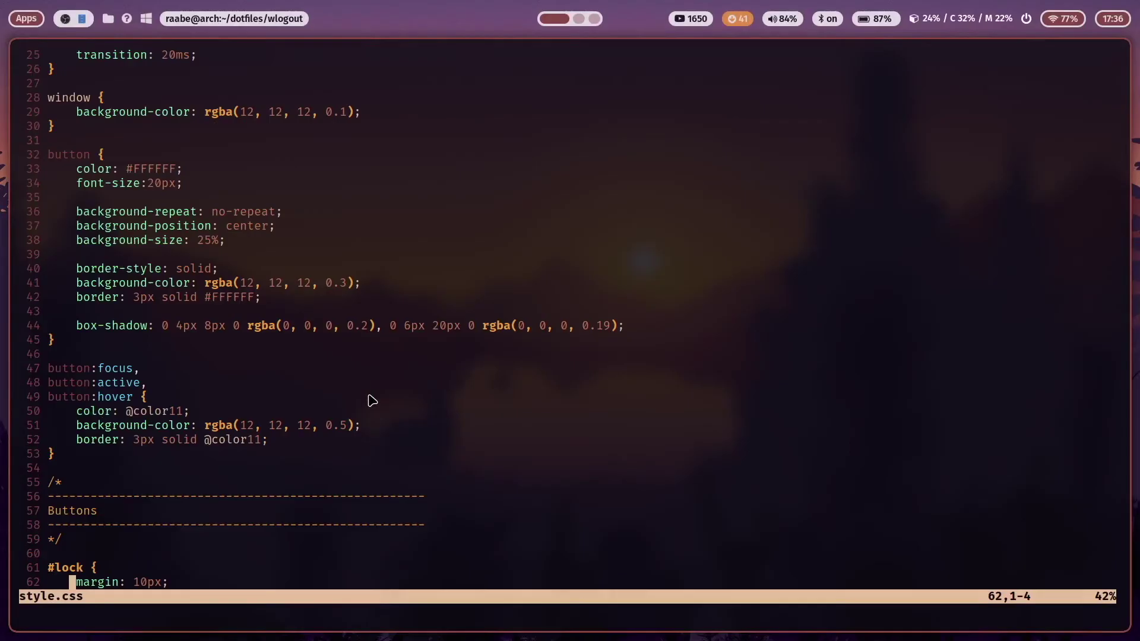
left_click(1026, 19)
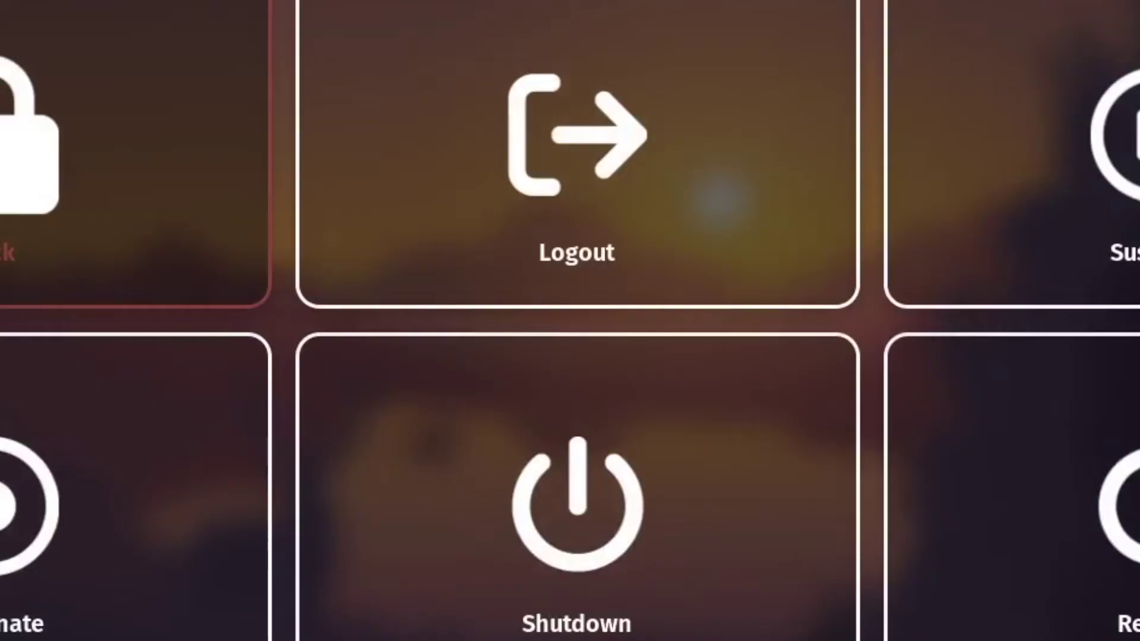
Close the power menu and quit style.css without saving
key("Escape")
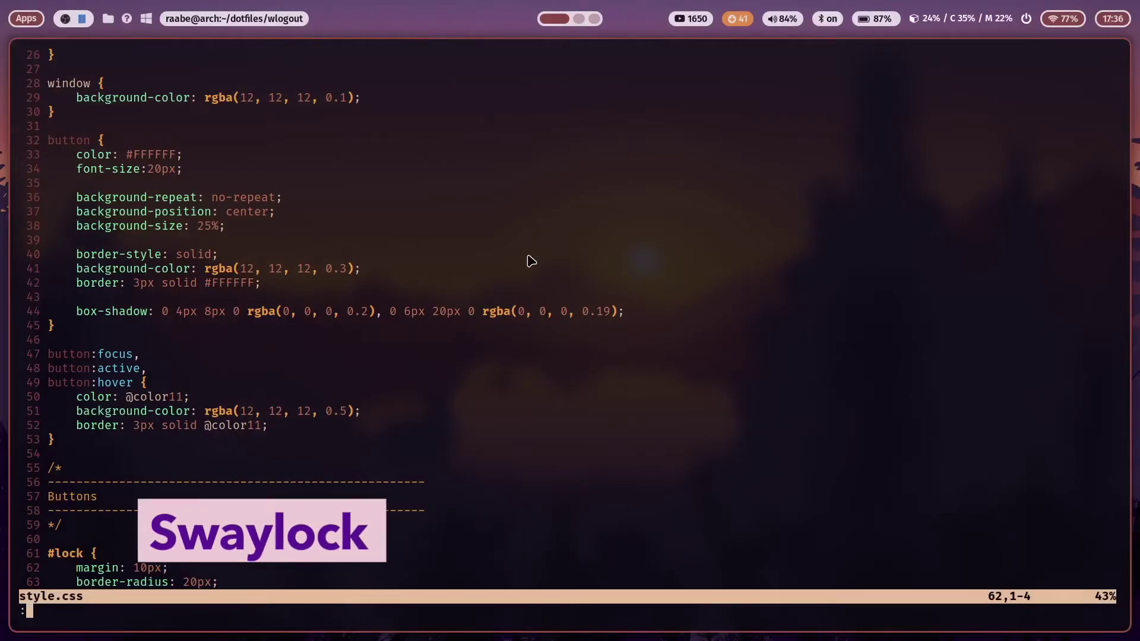
type(":q")
key("Return")
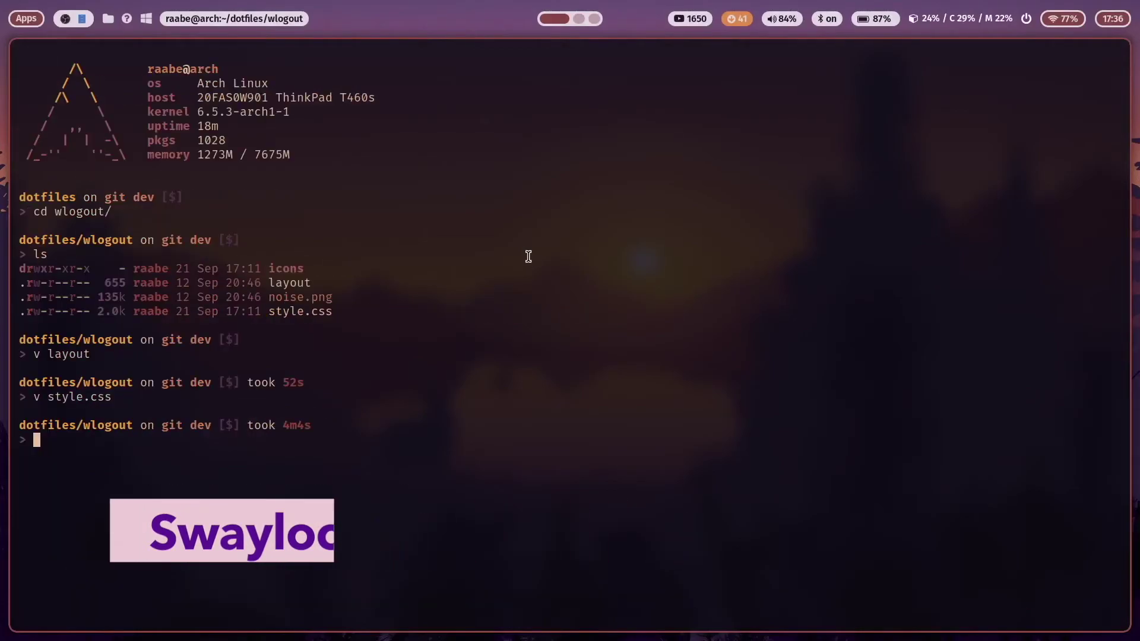
Go to the dotfiles swaylock folder, list it, and open its config file in Vim
type("cd ..")
key("Return")
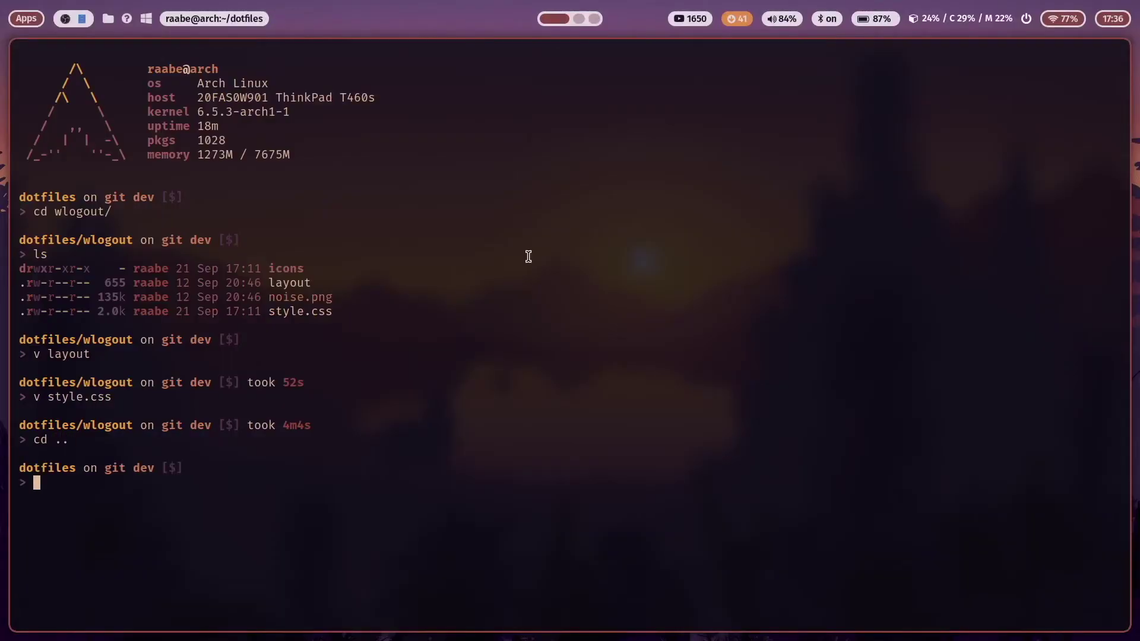
type("cd sway")
key("Tab")
key("Return")
type("ls")
key("Return")
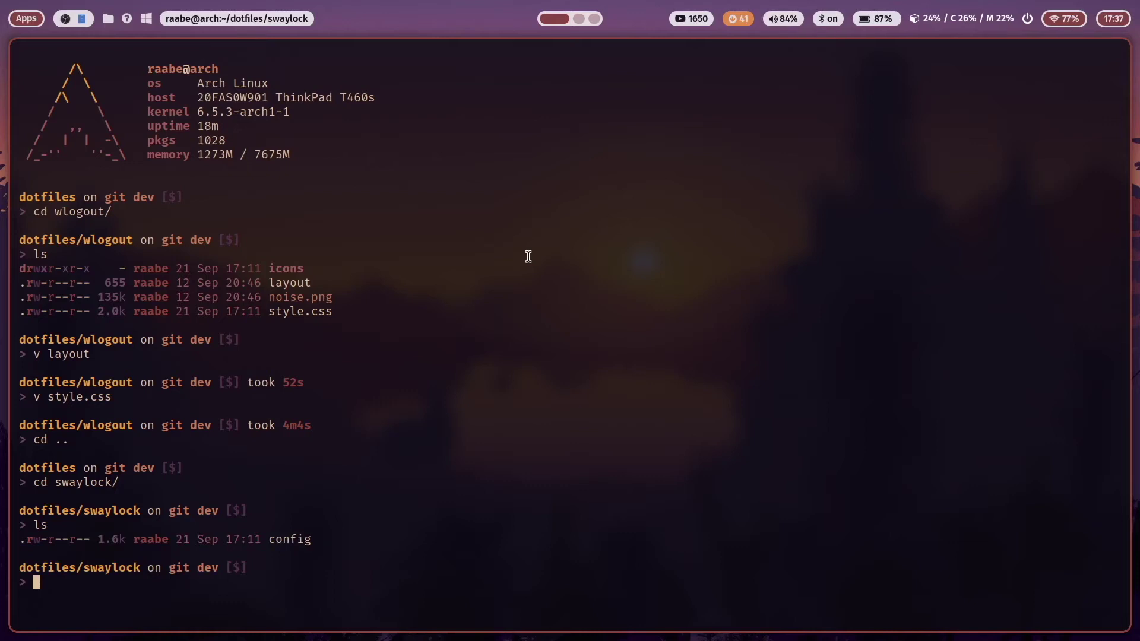
type("v config")
key("Return")
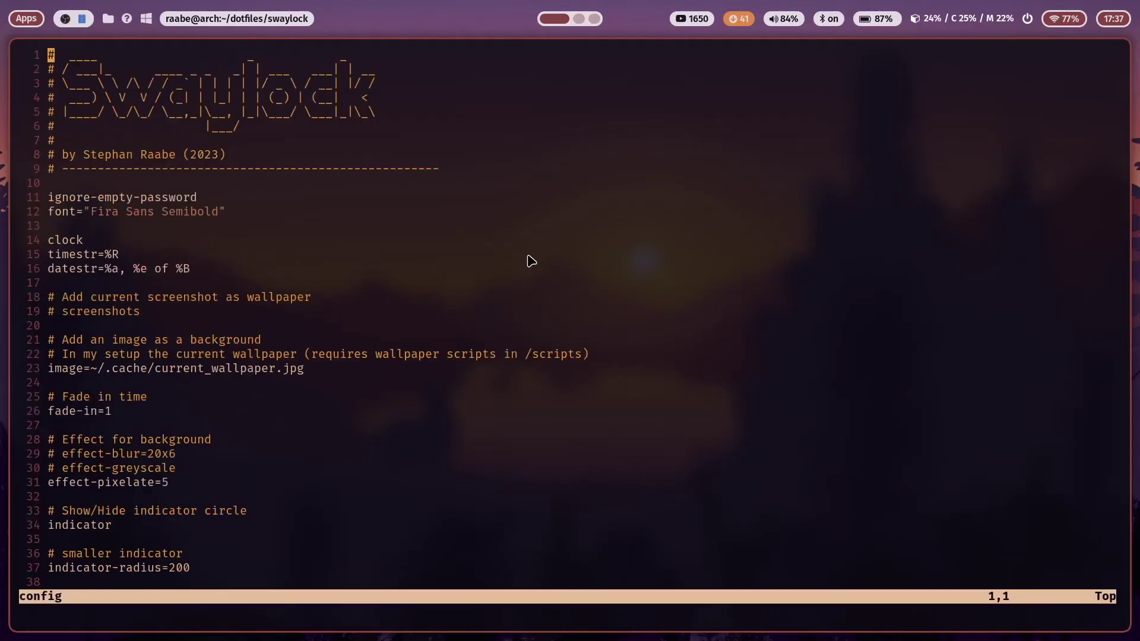
key("super+Return")
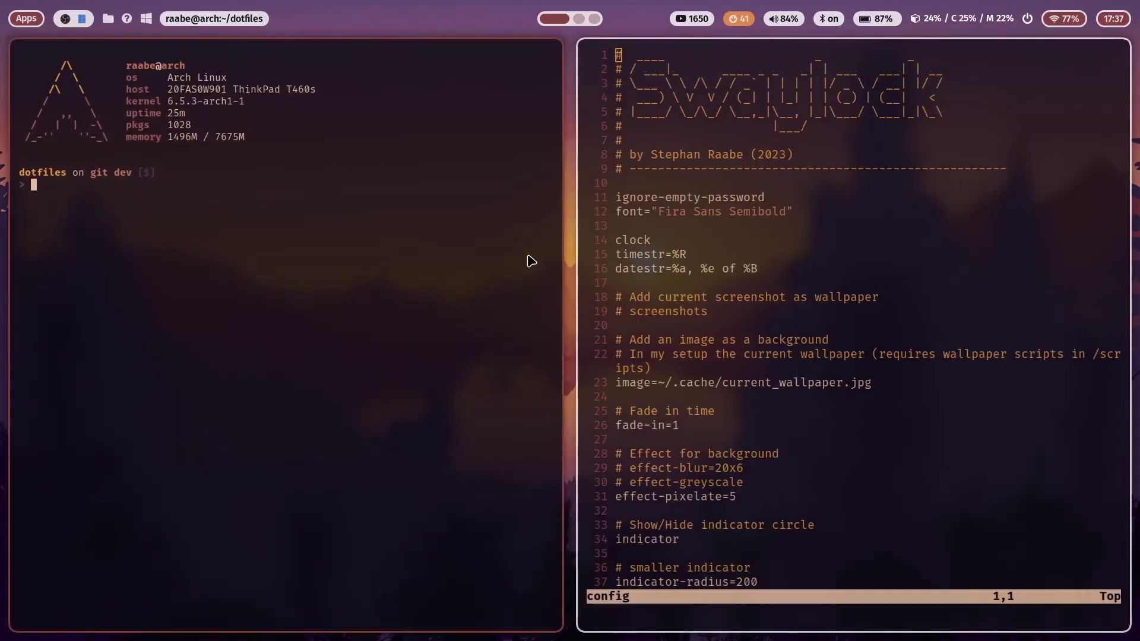
type("swayloc")
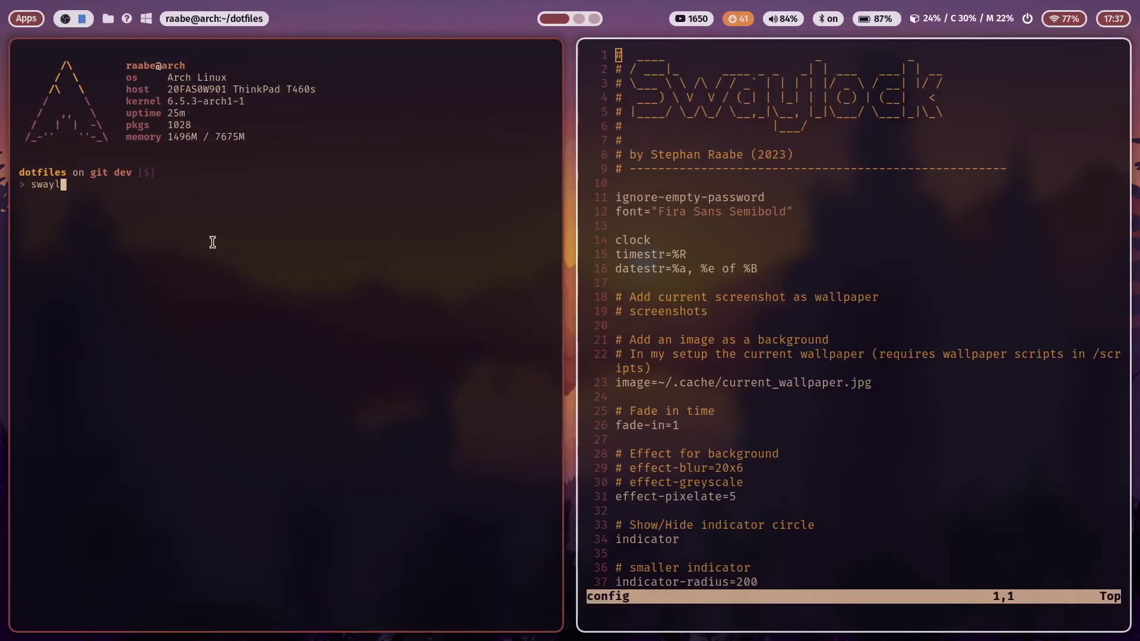
type("k")
key("Return")
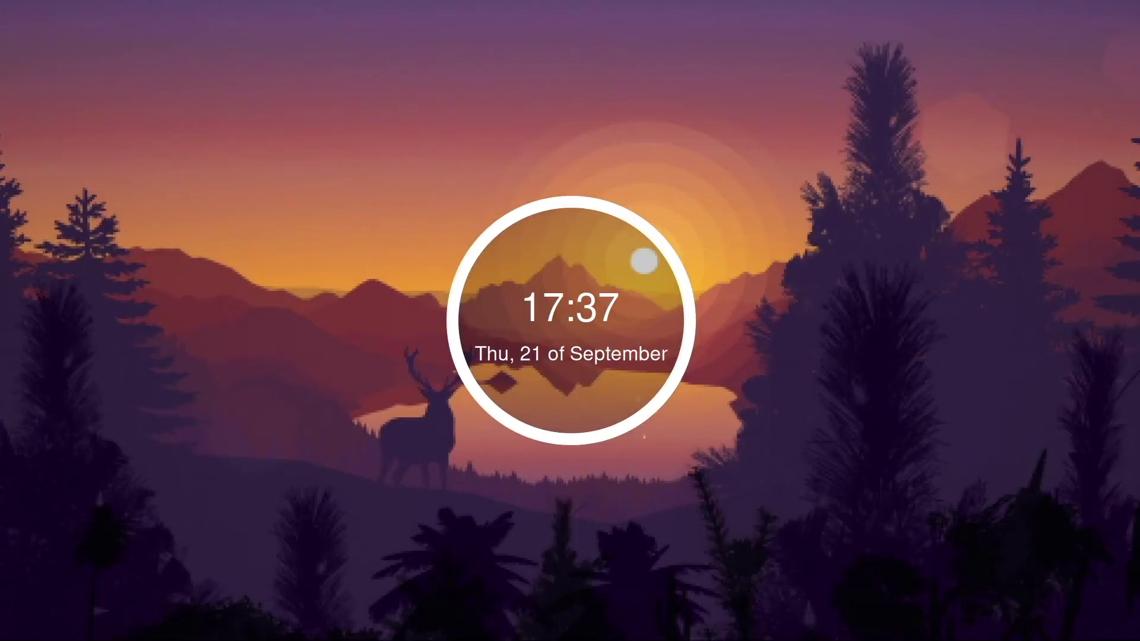
key("BackSpace")
type("password")
key("Return")
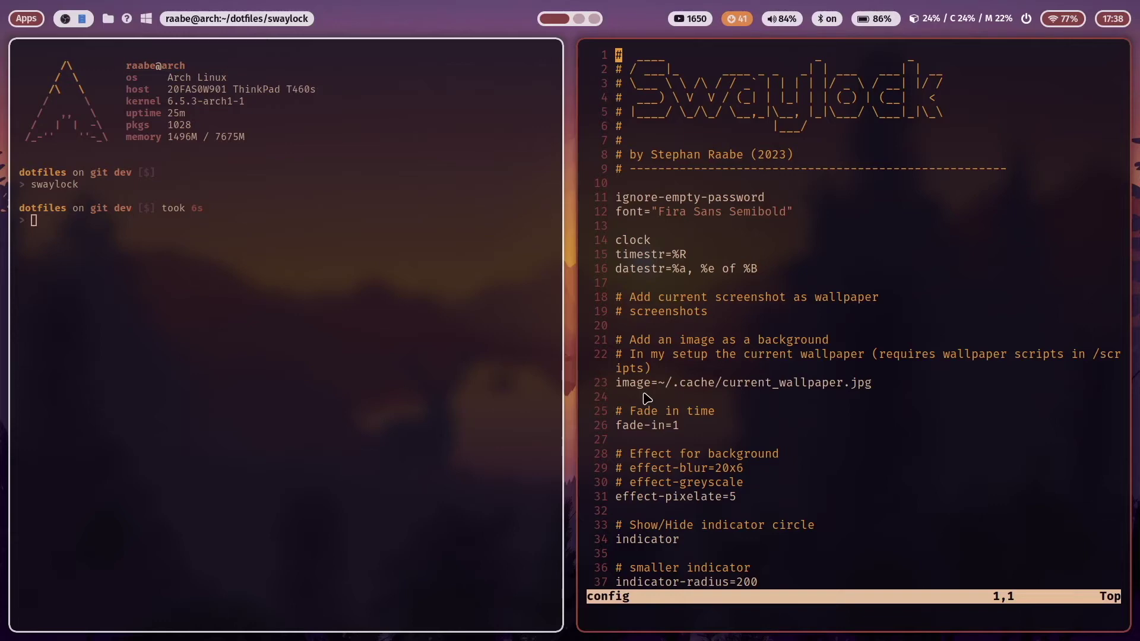
Switch the desktop to the nature_1 wallpaper and test the lock screen with it
key("super+shift+w")
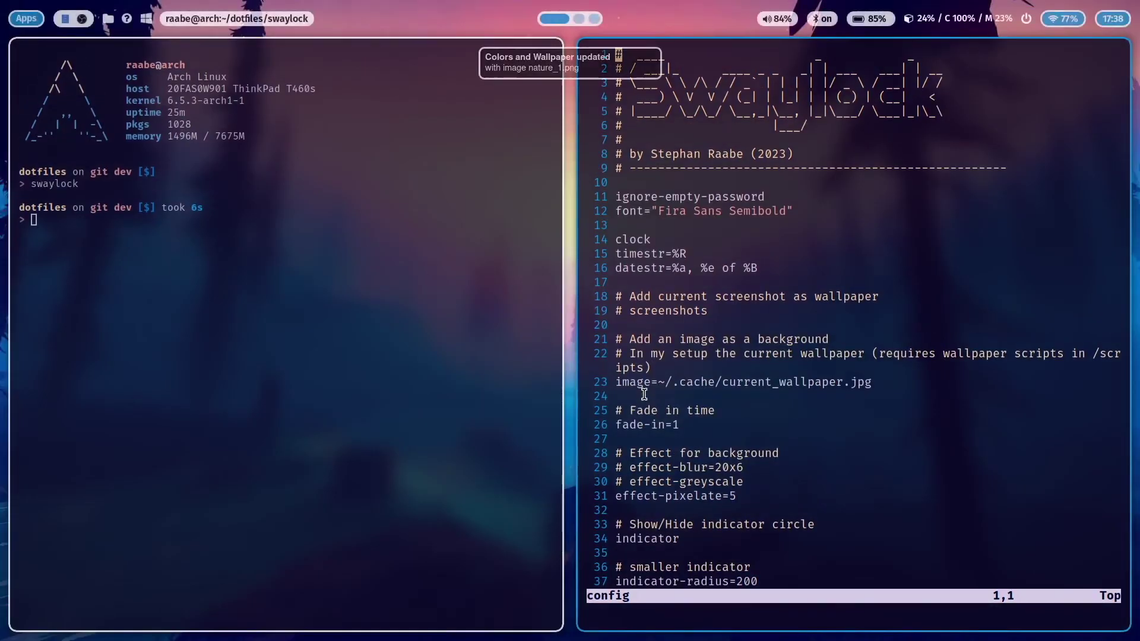
key("super+2")
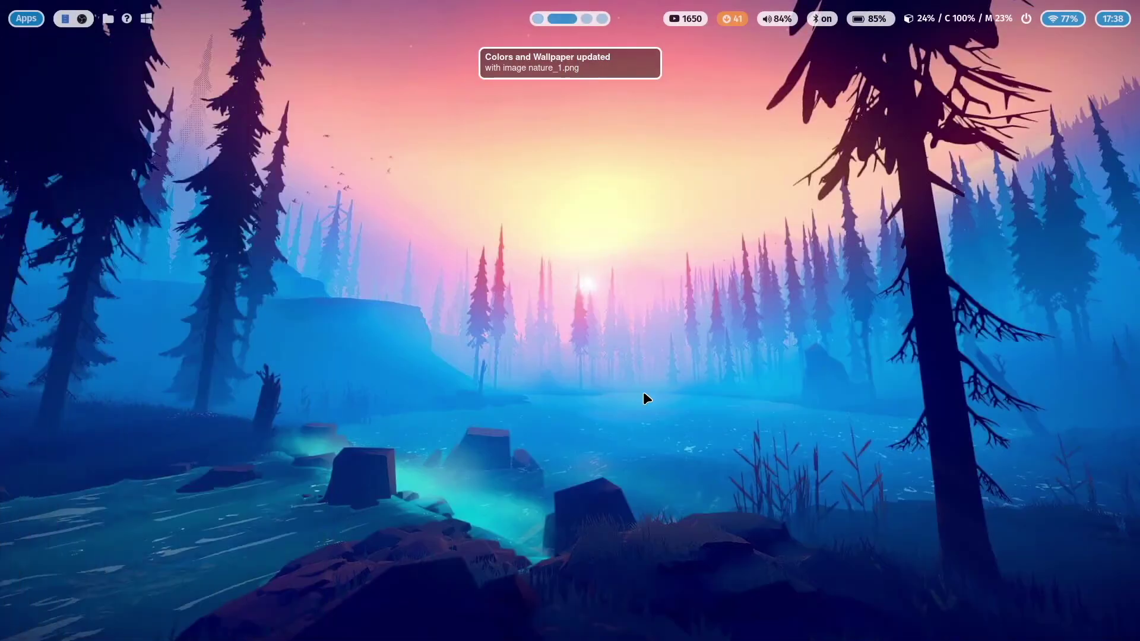
key("super+1")
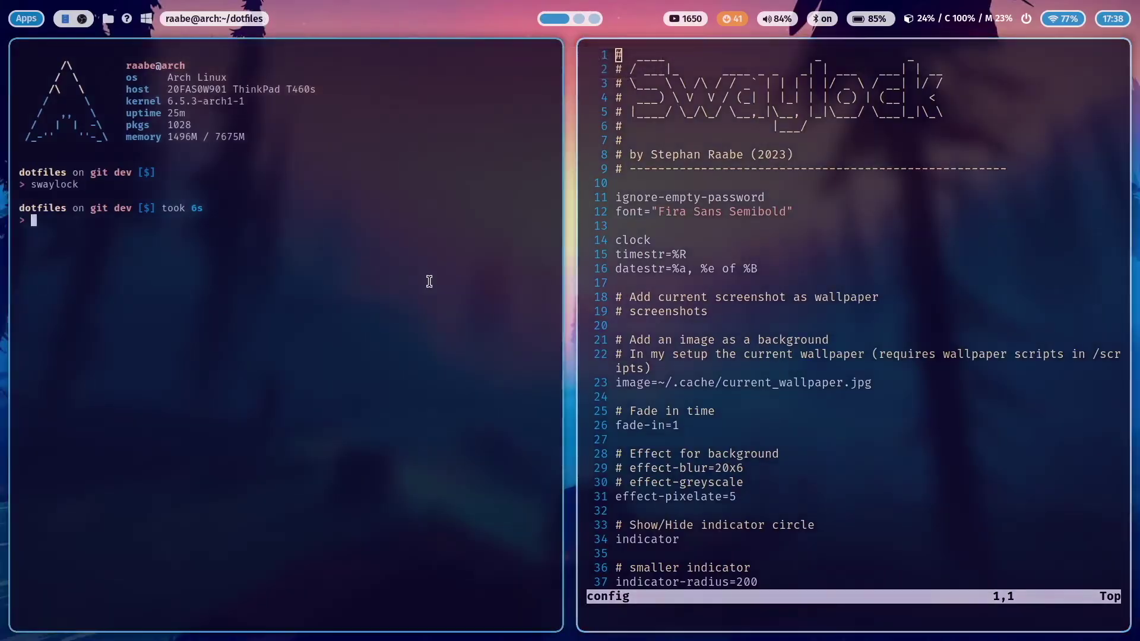
key("Up")
key("Return")
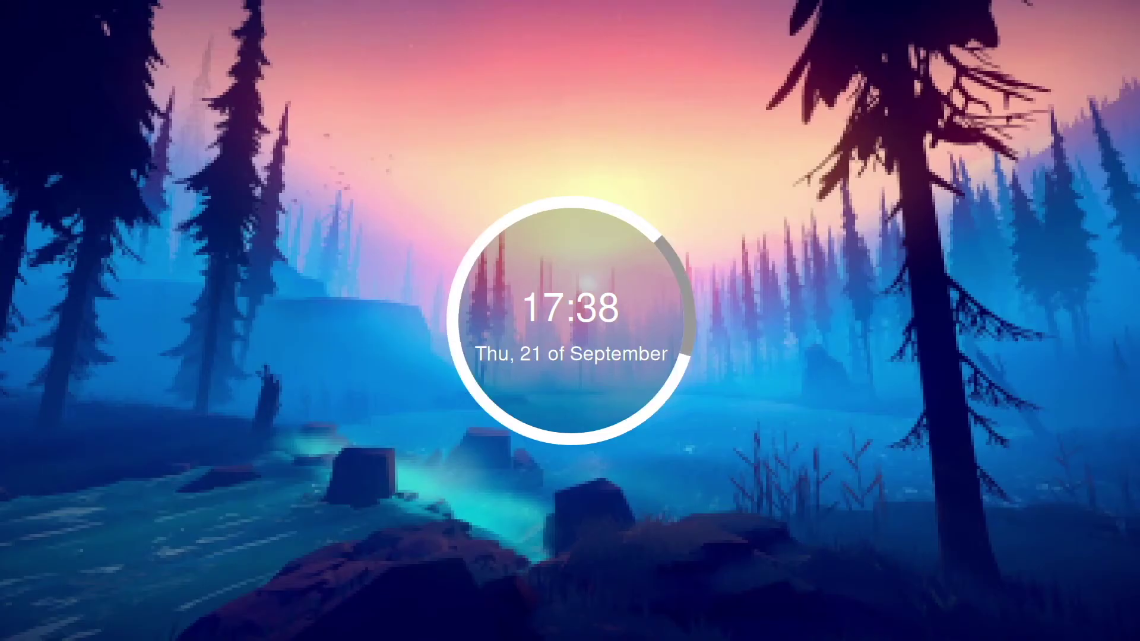
key("Return")
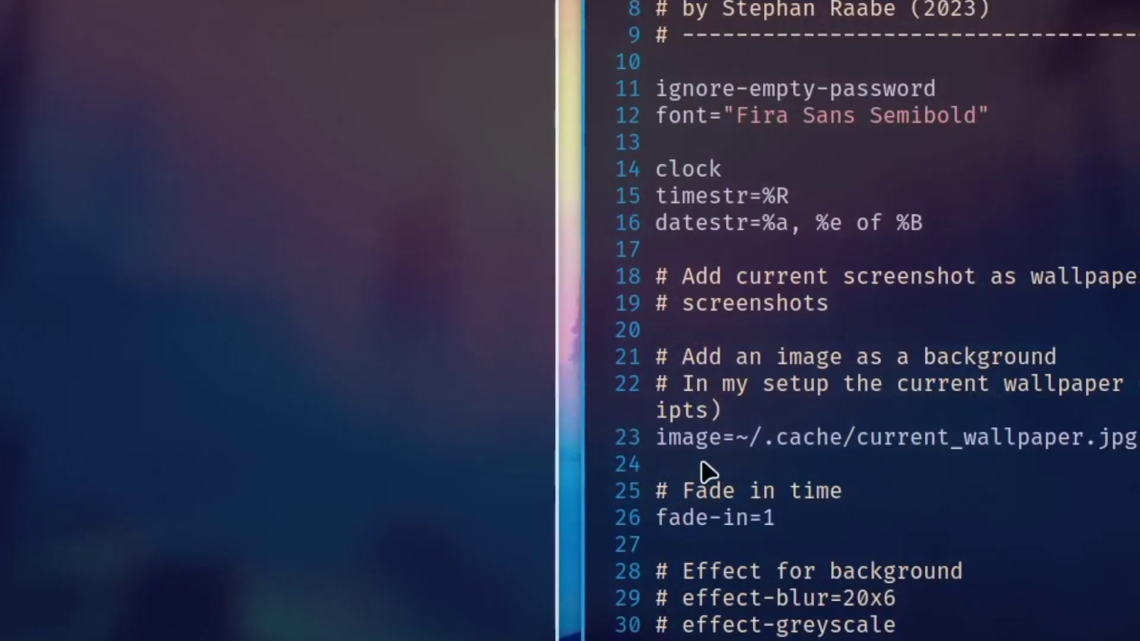
Comment out the image= line, uncomment screenshots, and save the swaylock config
left_click(624, 381)
key("i")
key("Left")
type("#")
key("Up")
key("Up")
key("Up")
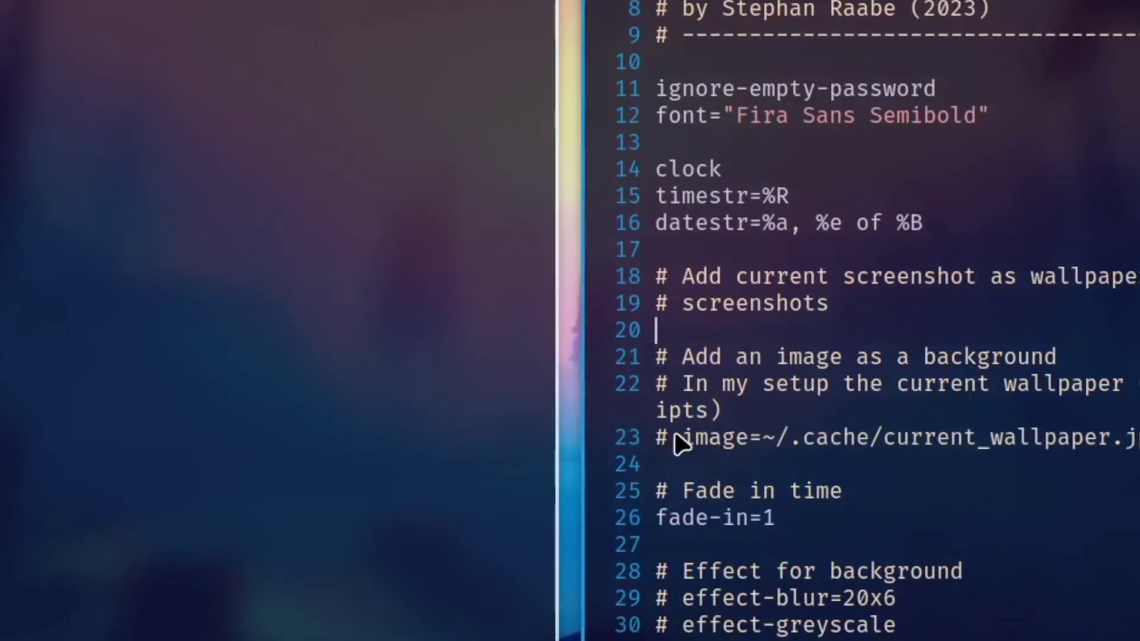
key("Up")
key("BackSpace")
key("BackSpace")
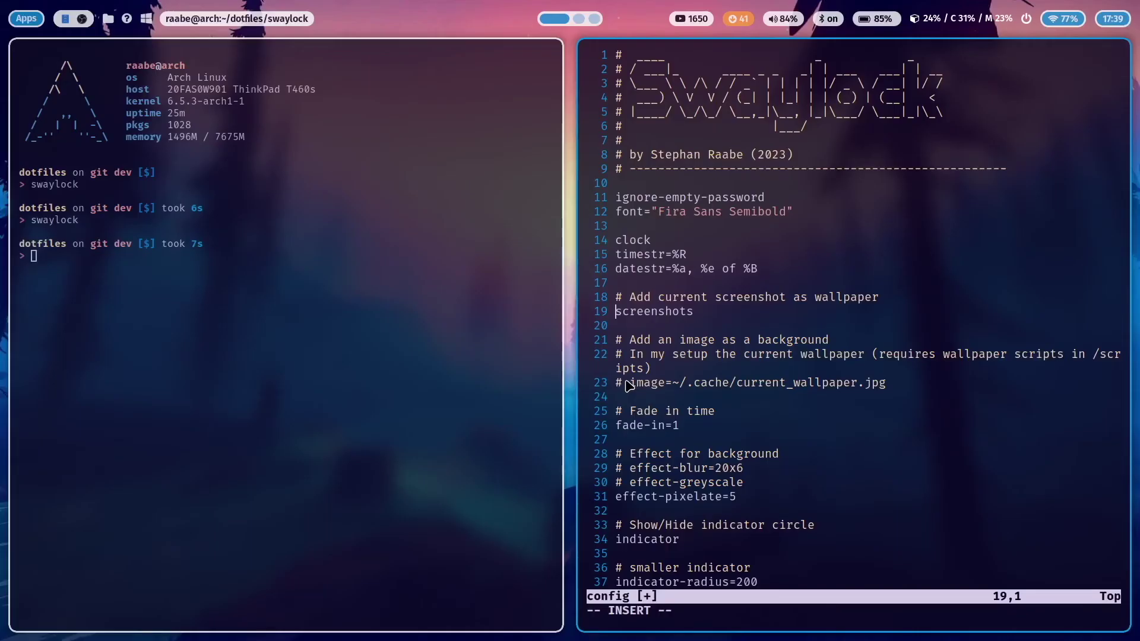
key("Escape")
type(":w")
key("Return")
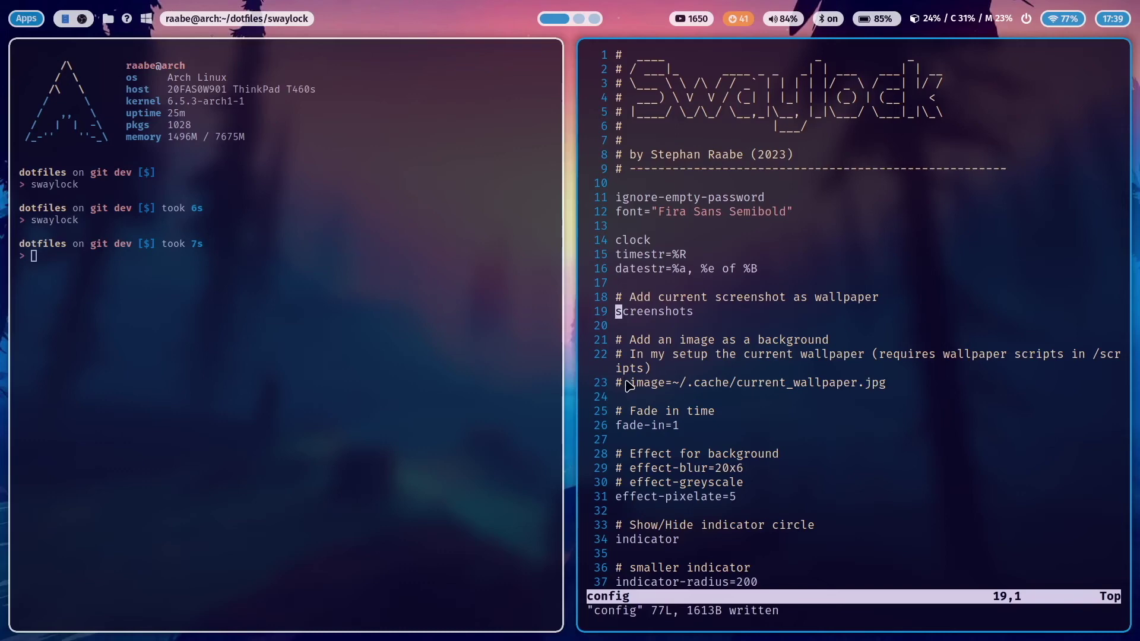
Test the screenshot-background lock screen, unlock, then comment out screenshots again
key("Up")
key("Return")
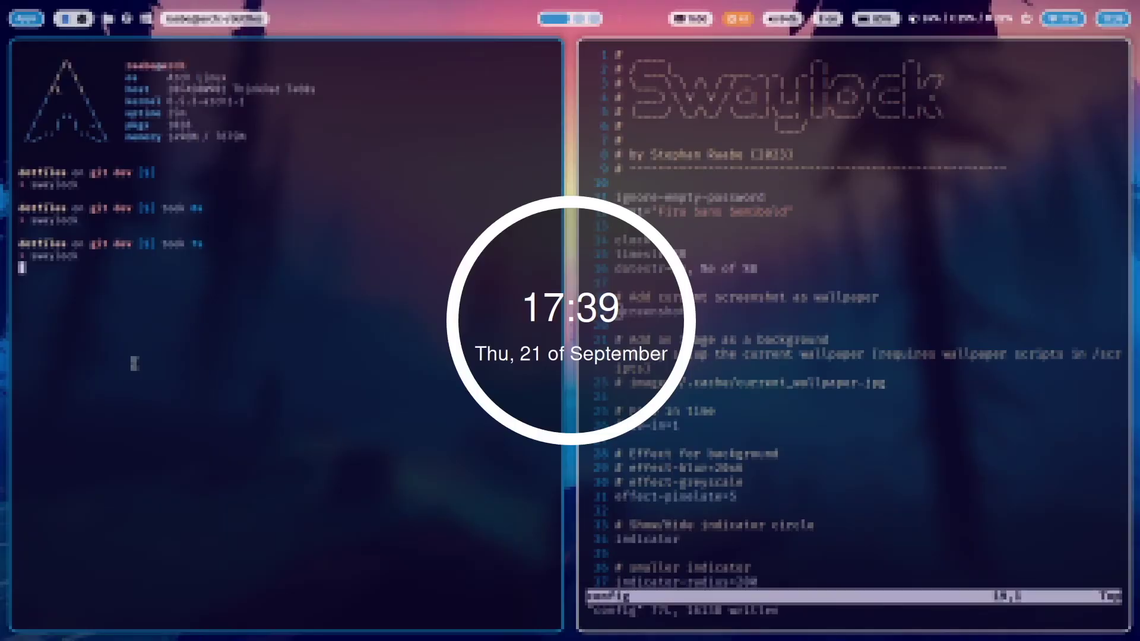
key("Return")
type("i")
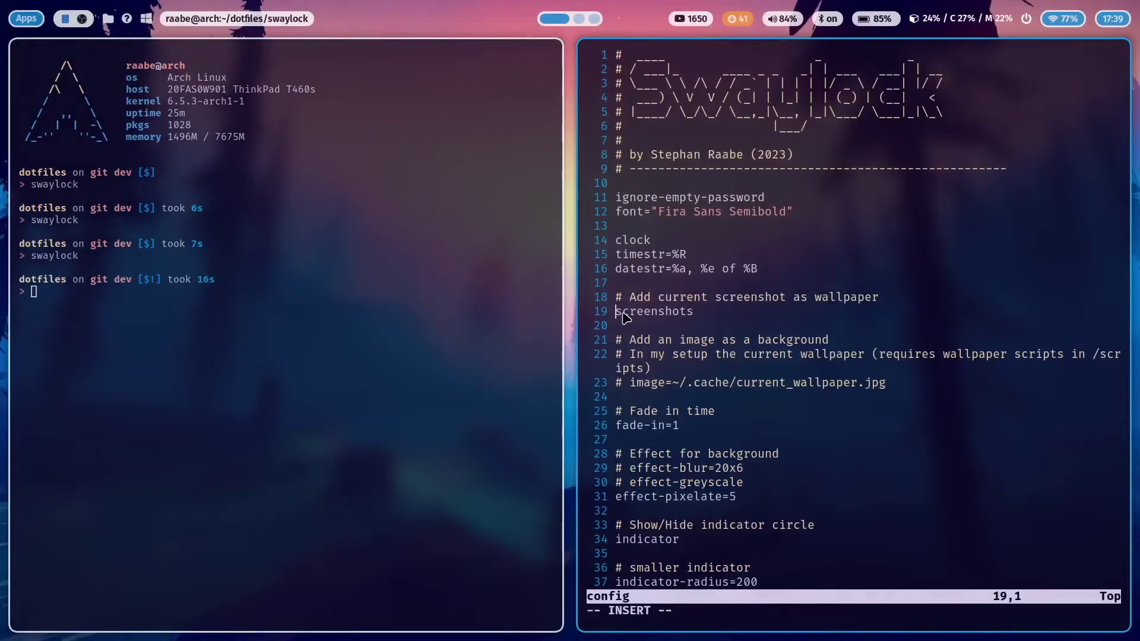
type("#")
key("Down")
key("Down")
key("Down")
key("Down")
key("Down")
Uncomment the image line, comment out effect-pixelate, enable effect-blur=20x6, and save
key("Up")
key("BackSpace")
key("BackSpace")
key("Down")
key("Down")
key("Down")
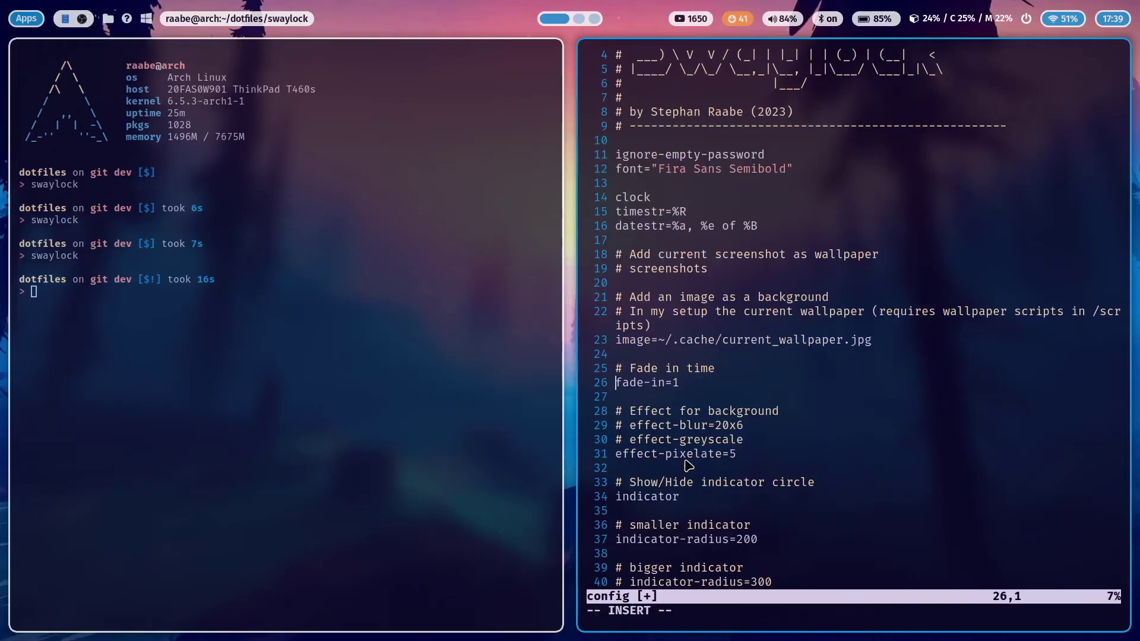
scroll(688, 464, "down", 1)
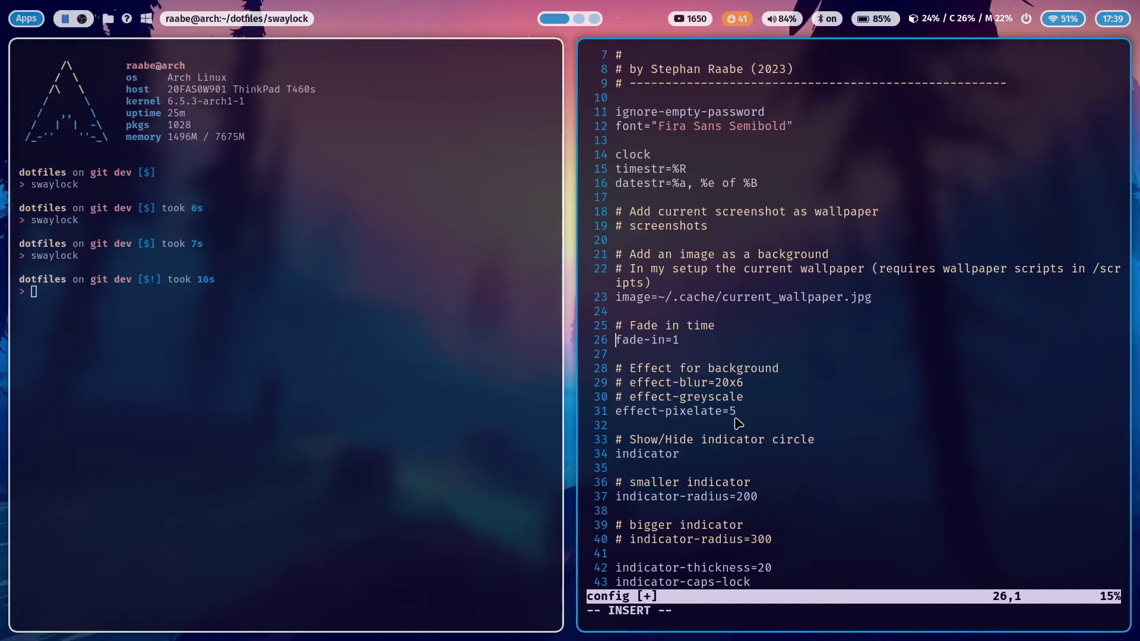
left_click(618, 417)
type("#")
key("Up")
key("Up")
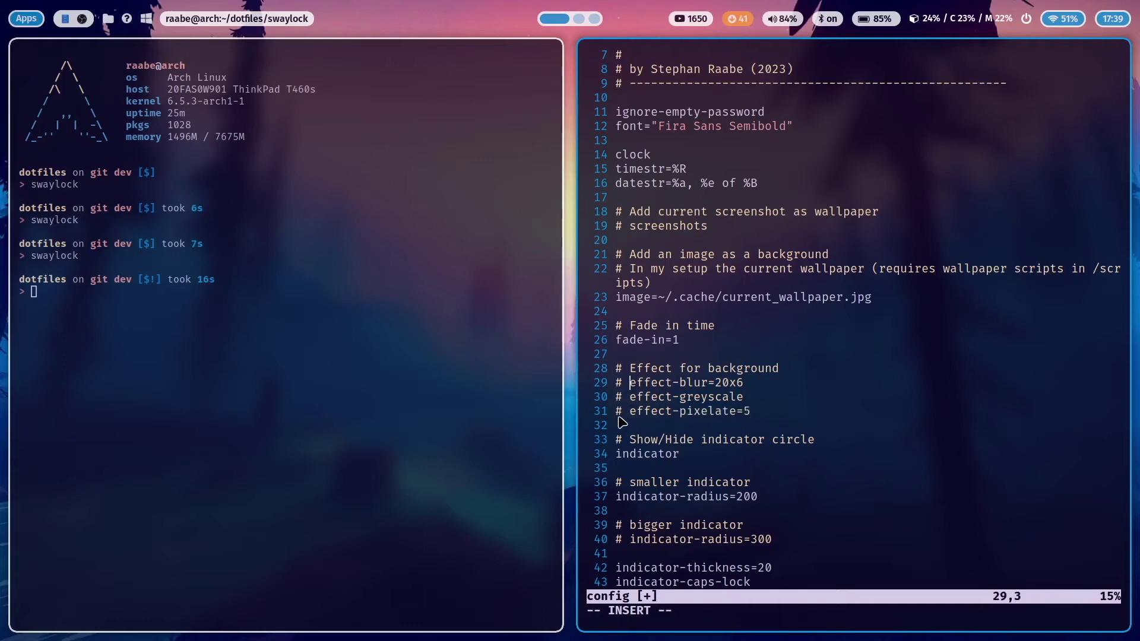
key("BackSpace")
key("BackSpace")
key("Escape")
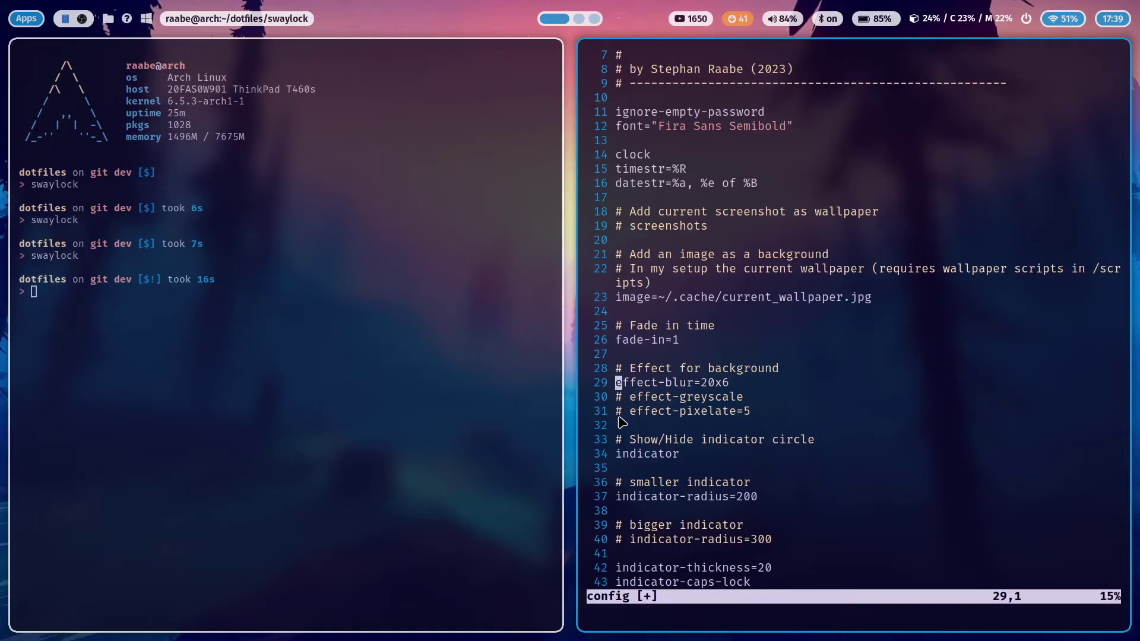
type(":w")
key("Return")
Run swaylock to preview the blurred lock screen, then unlock it
key("Up")
key("Return")
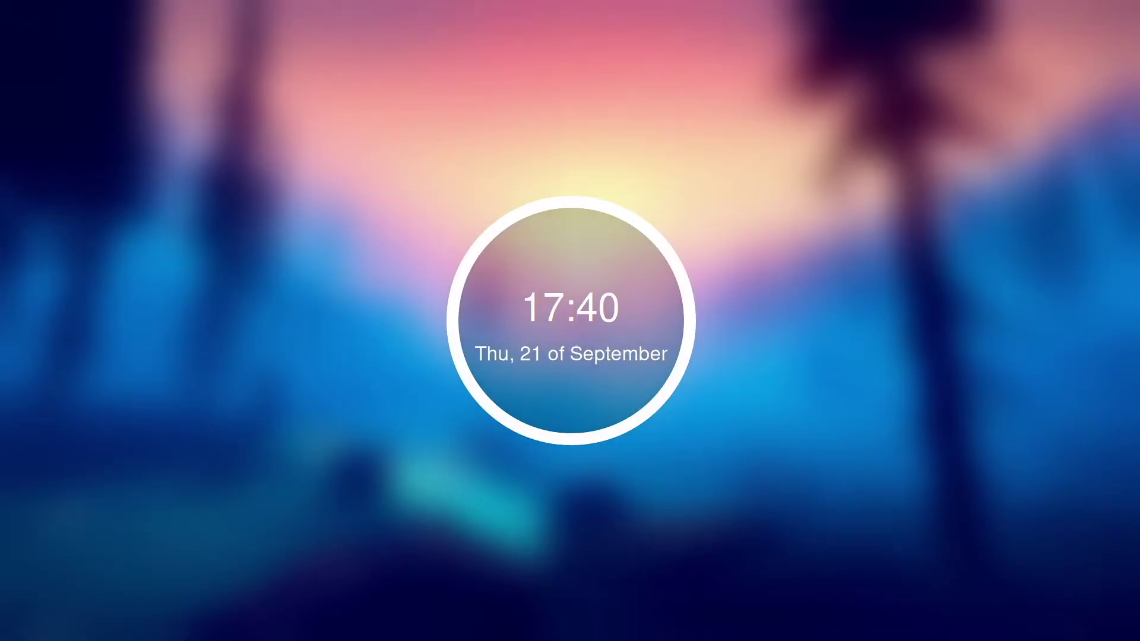
type("password")
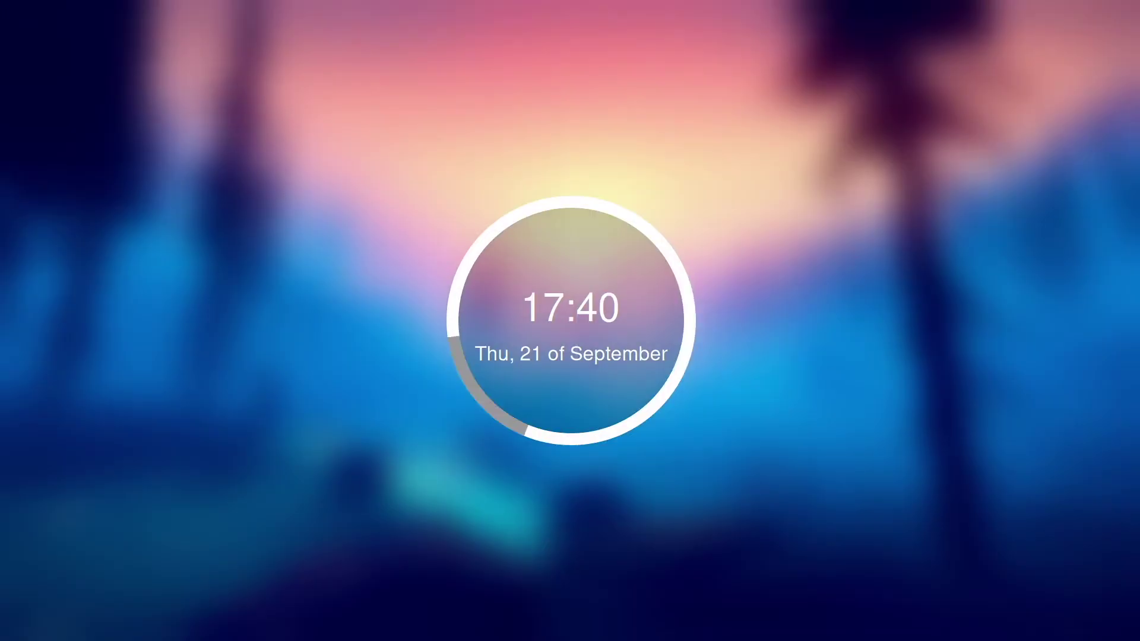
key("Return")
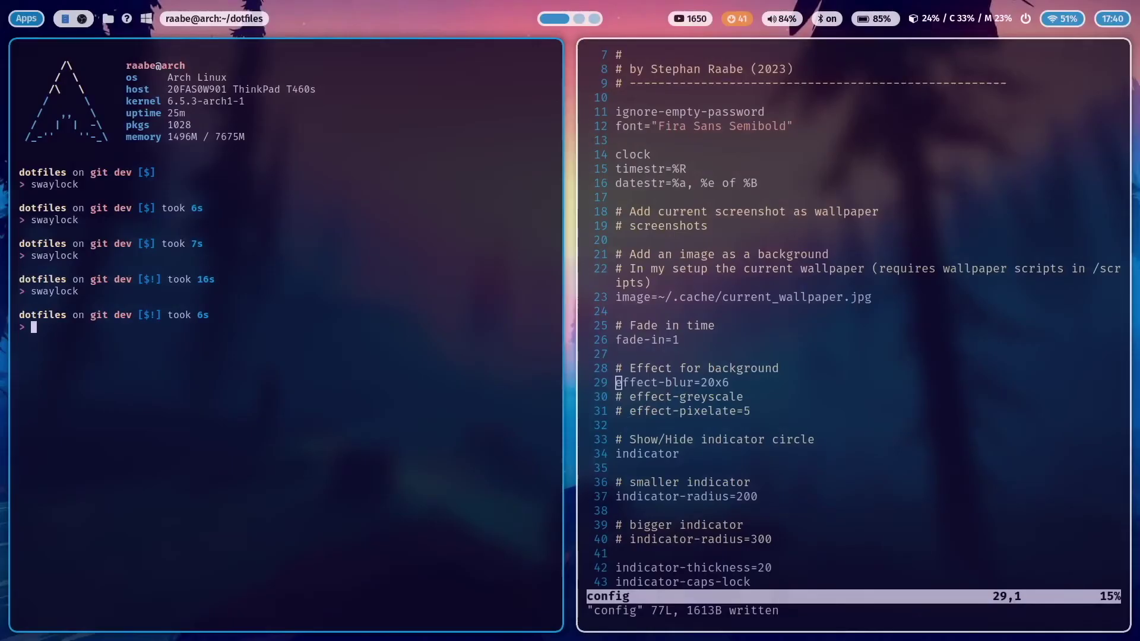
type("ii")
Uncomment effect-greyscale, comment out effect-blur, and save the config
key("Down")
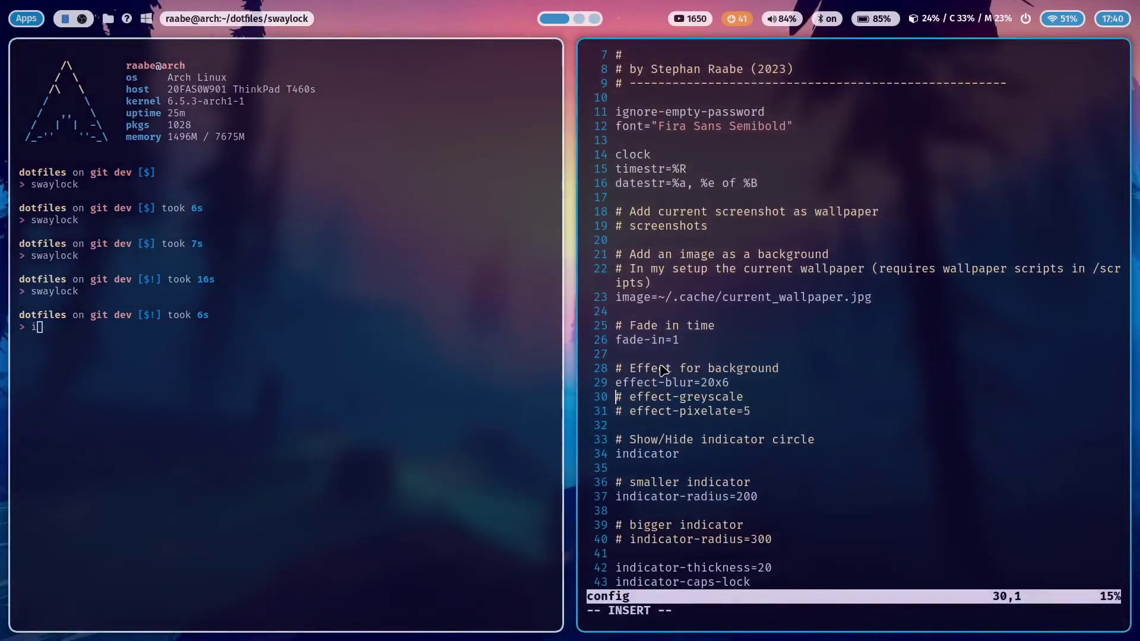
key("Right")
key("Delete")
key("BackSpace")
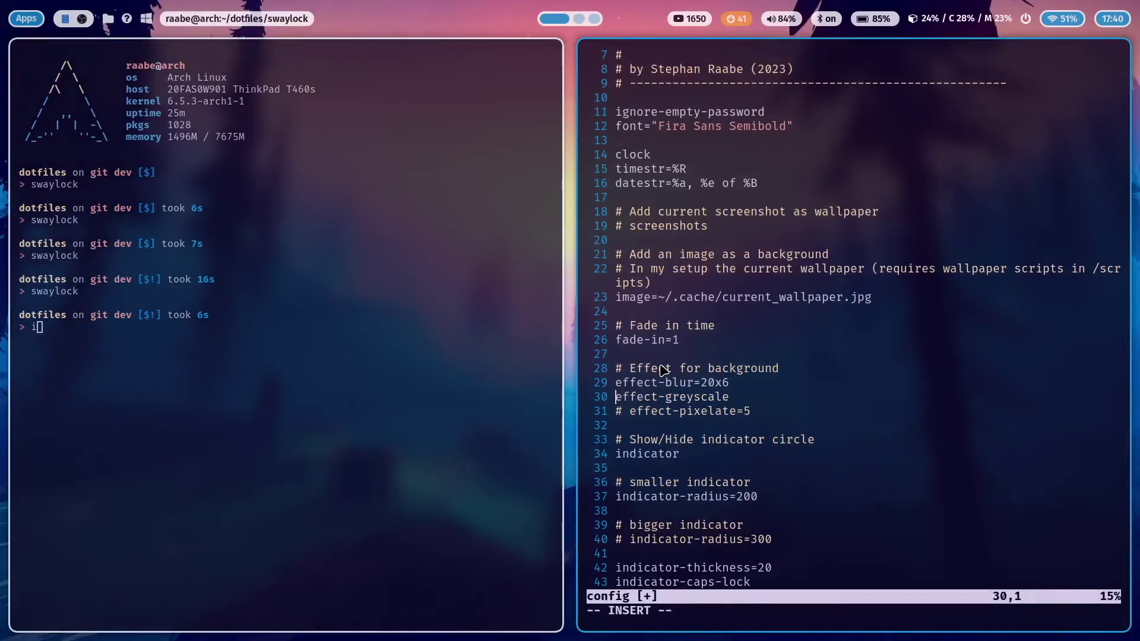
key("Up")
type("#")
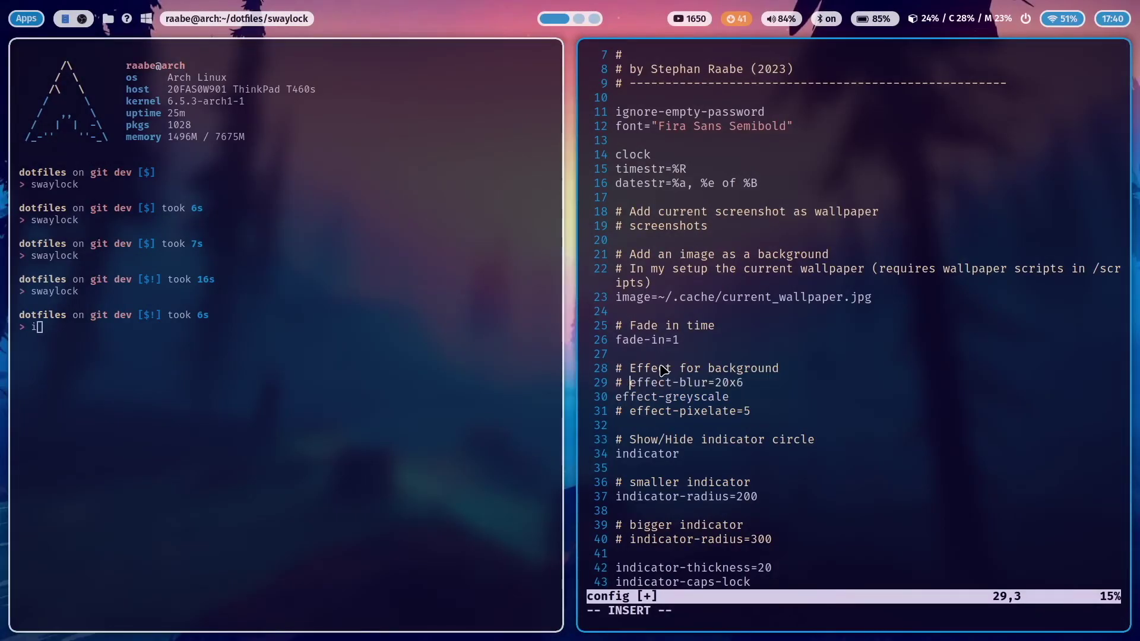
key("Escape")
type(":w")
key("Return")
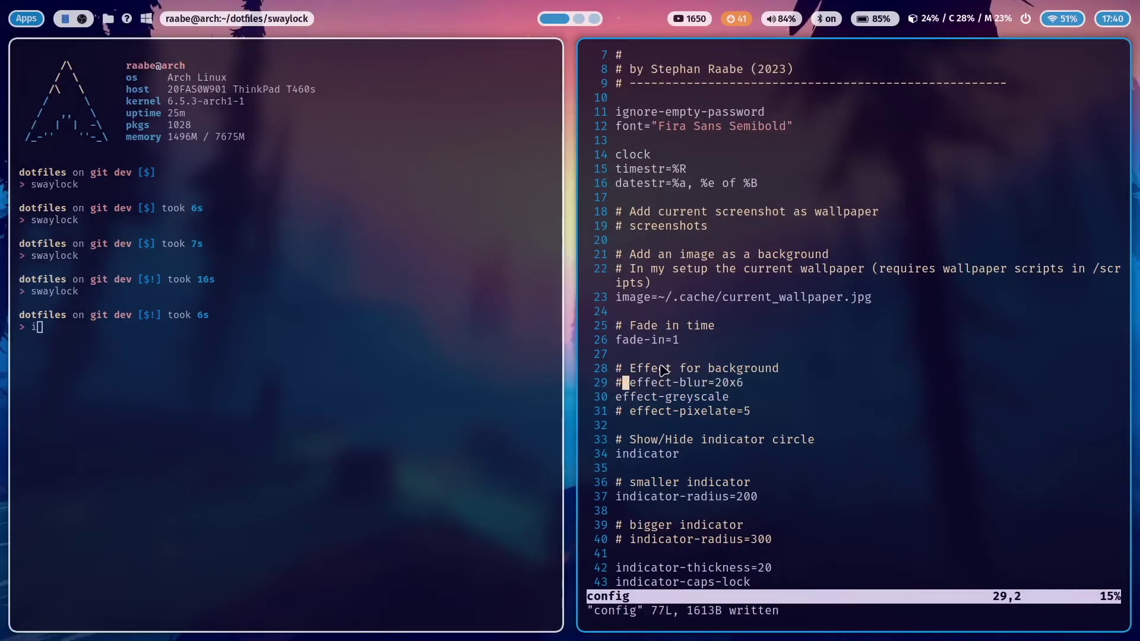
Run swaylock to preview the greyscale lock screen, then unlock it
mouse_move(318, 437)
key("BackSpace")
key("Up")
key("Return")
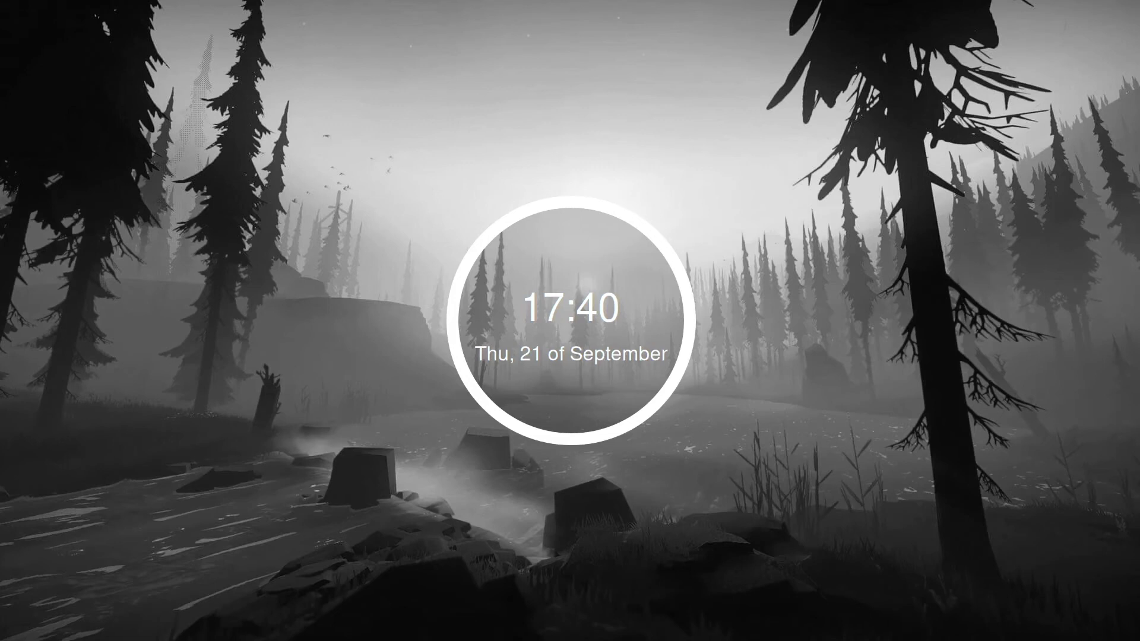
key("BackSpace")
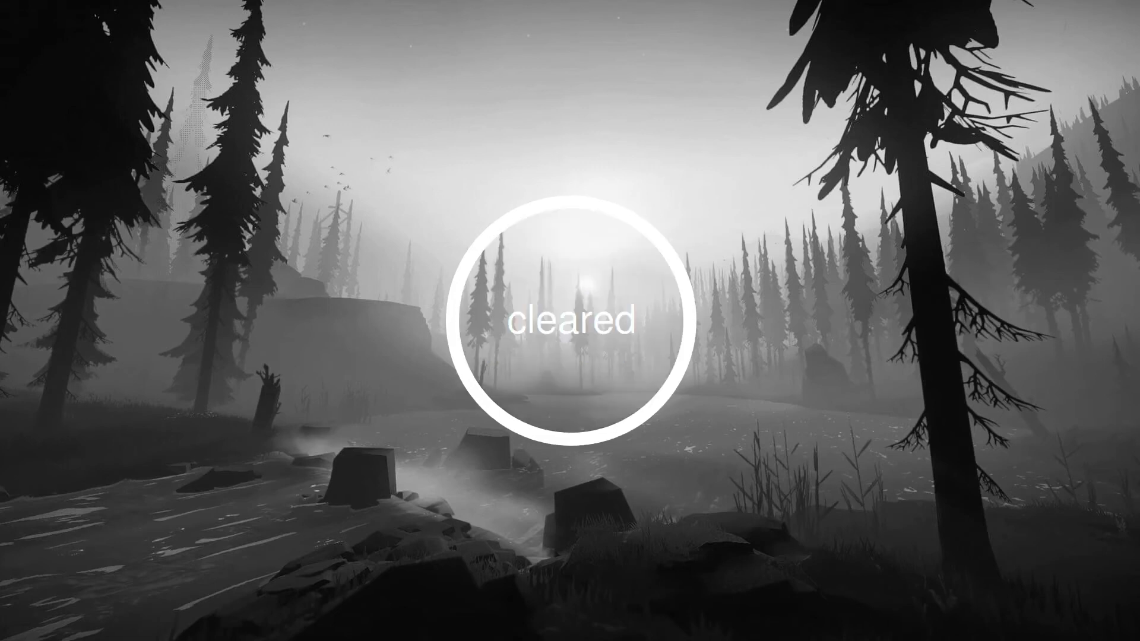
type("****")
key("Return")
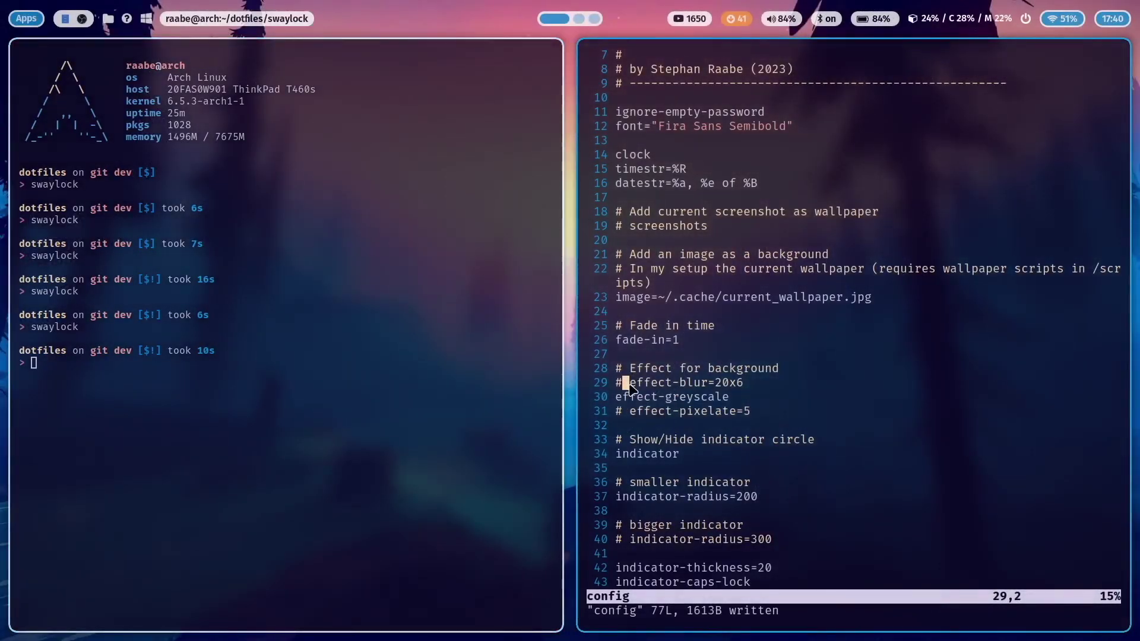
Uncomment effect-blur and effect-pixelate alongside greyscale, save, and rerun swaylock
key("a")
key("BackSpace")
key("BackSpace")
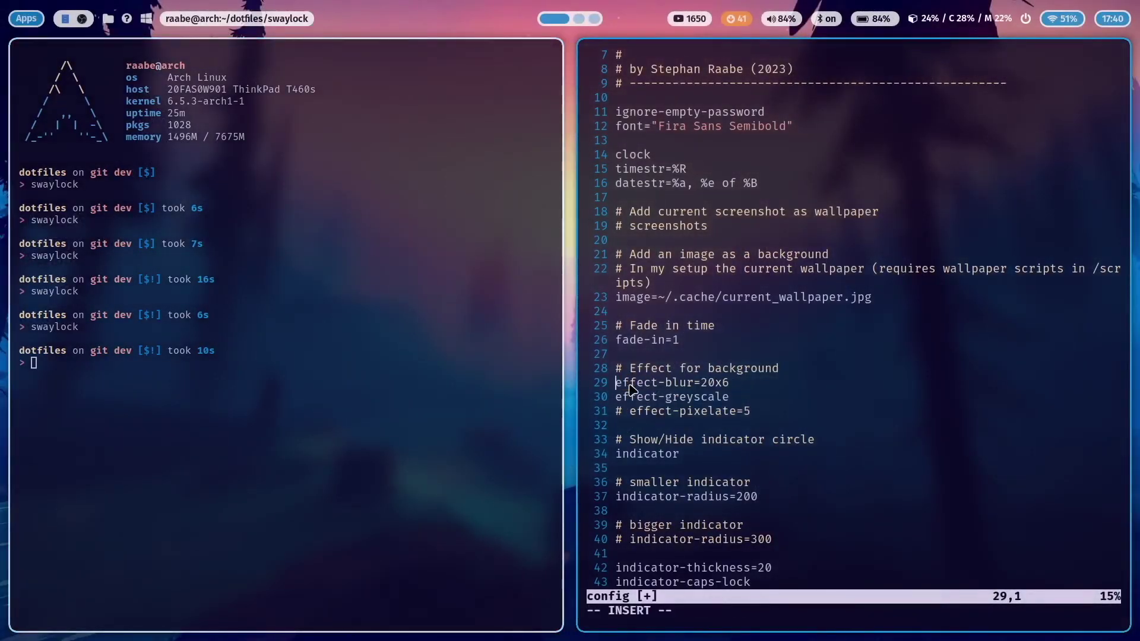
key("Down")
key("Down")
key("Right")
key("Right")
key("Right")
key("Left")
key("BackSpace")
key("BackSpace")
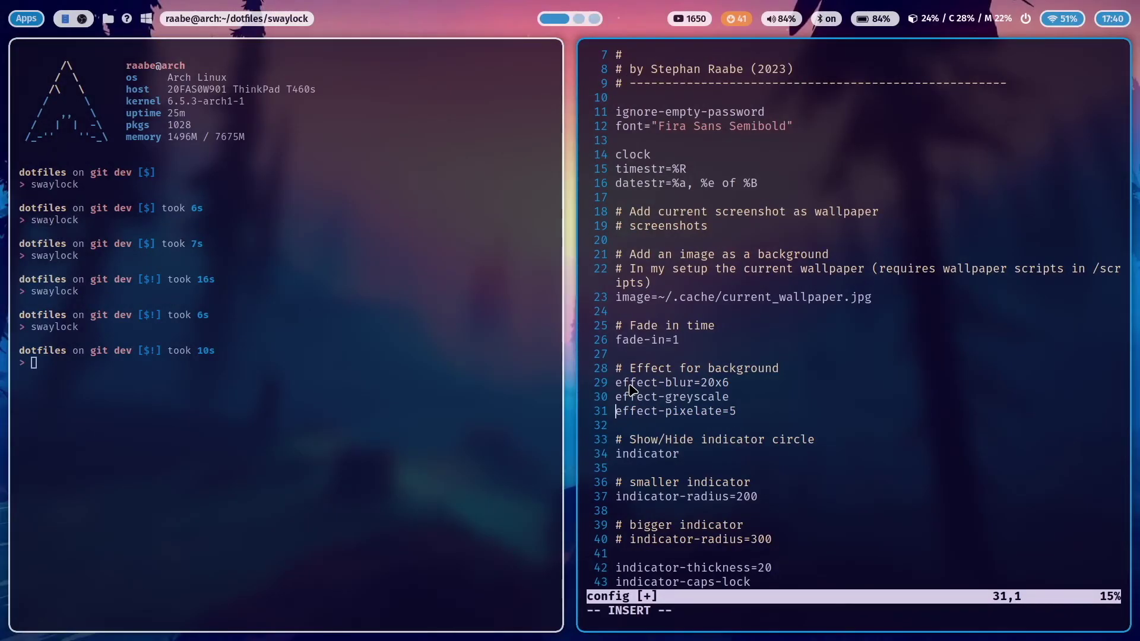
key("Escape")
type(":w")
key("Return")
key("Up")
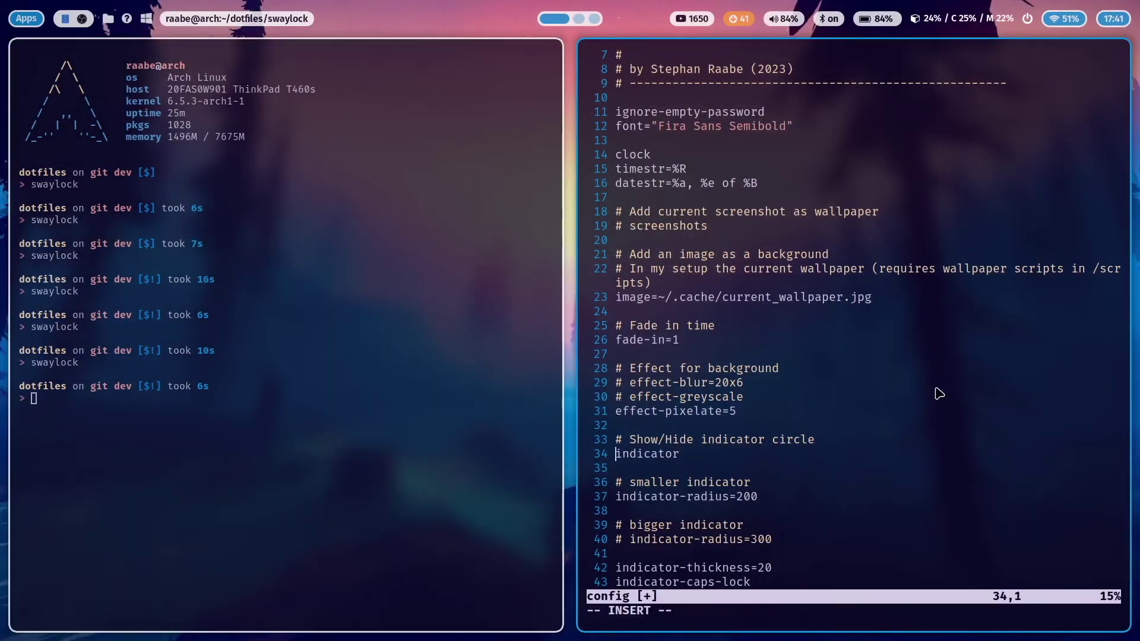
Comment out the indicator line, save, and preview the lock screen without the ring
type("#")
key("Escape")
type(":w")
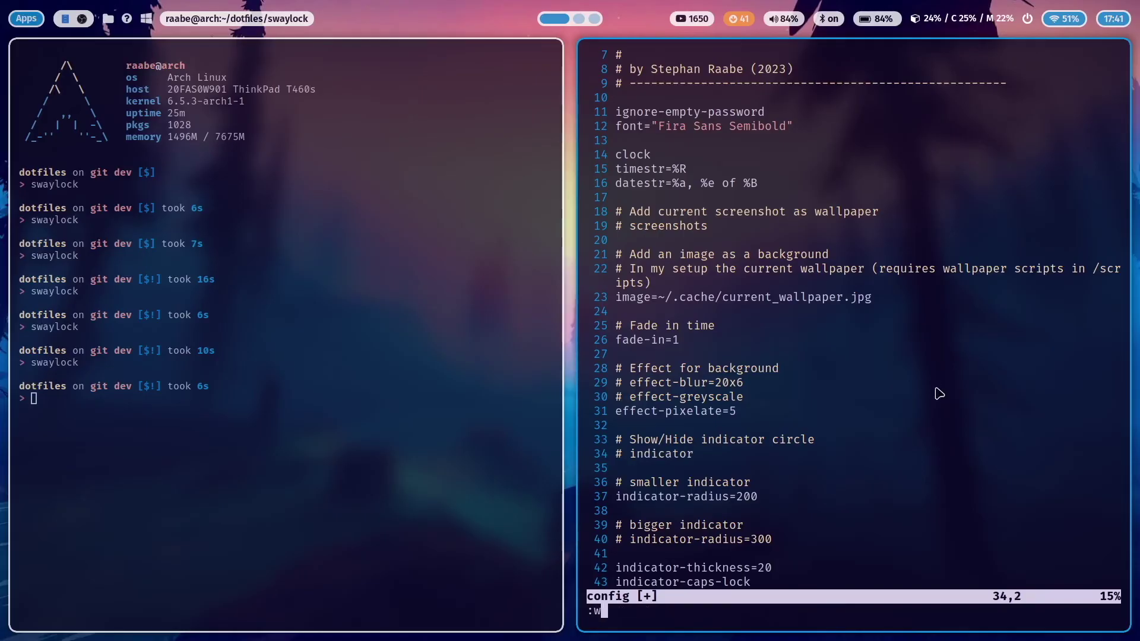
key("Return")
key("Up")
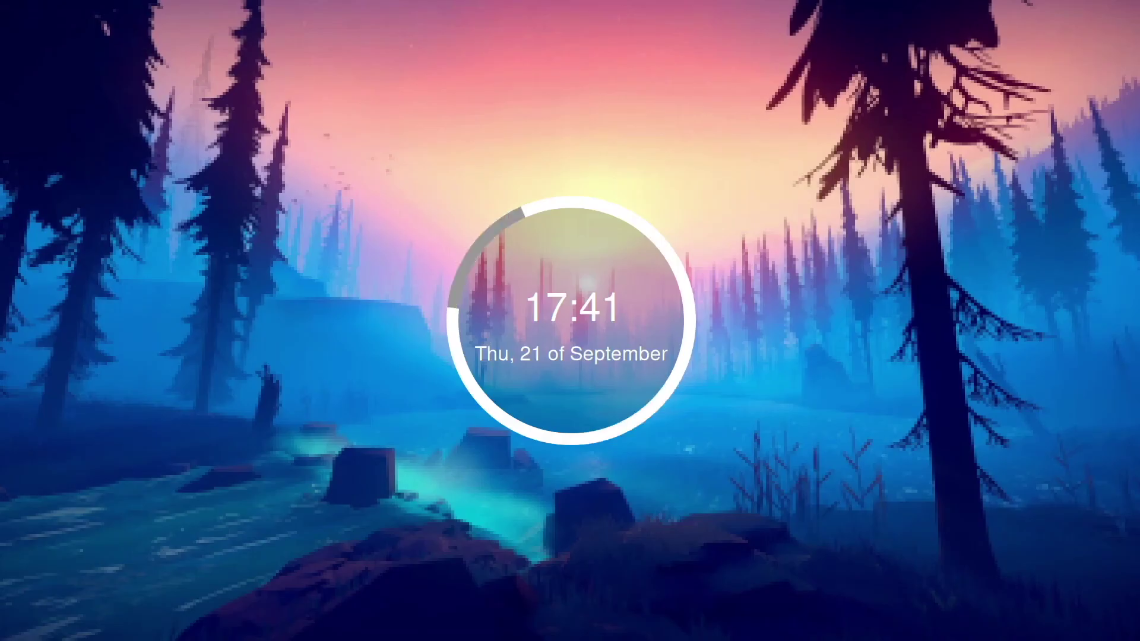
Unlock, then relaunch swaylock with the indicator restored and unlock again
key("Escape")
type("*")
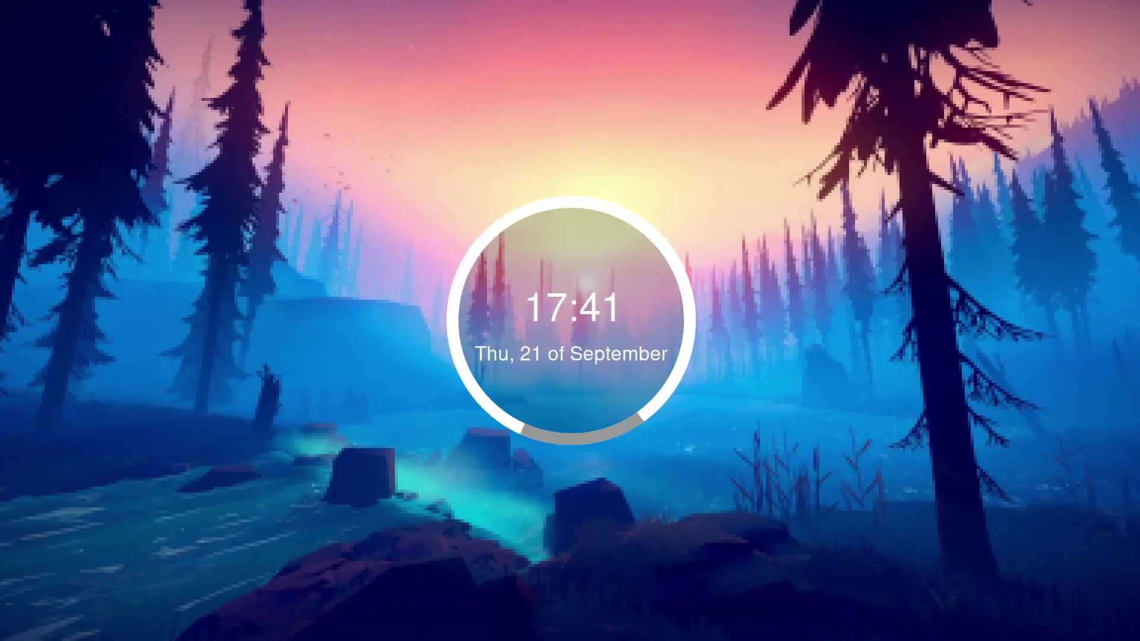
type("****")
key("Return")
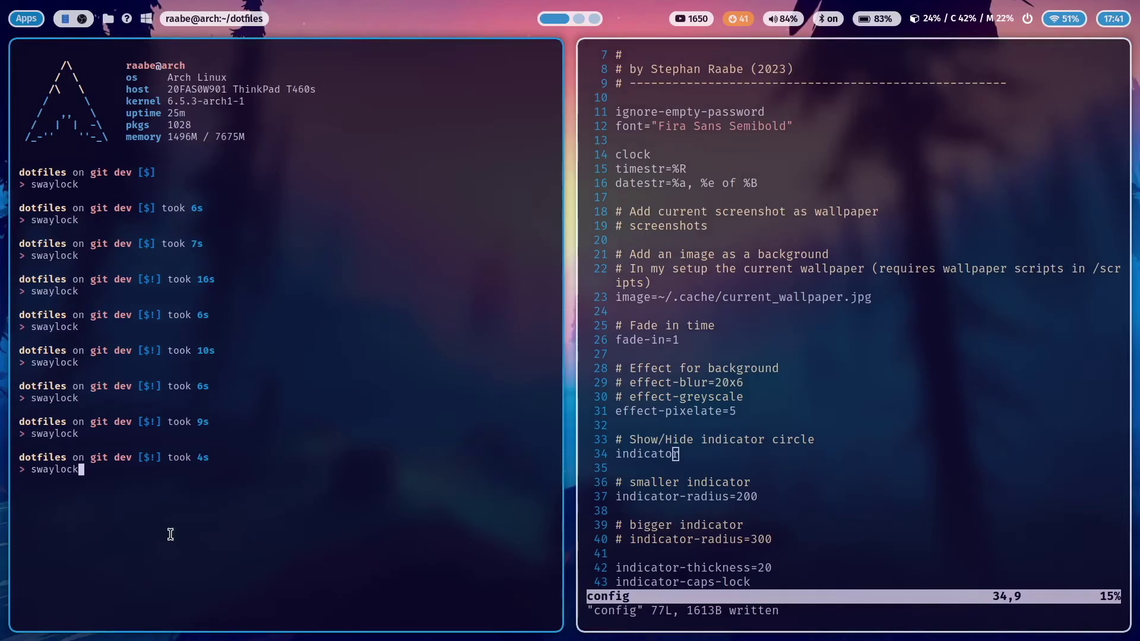
key("Return")
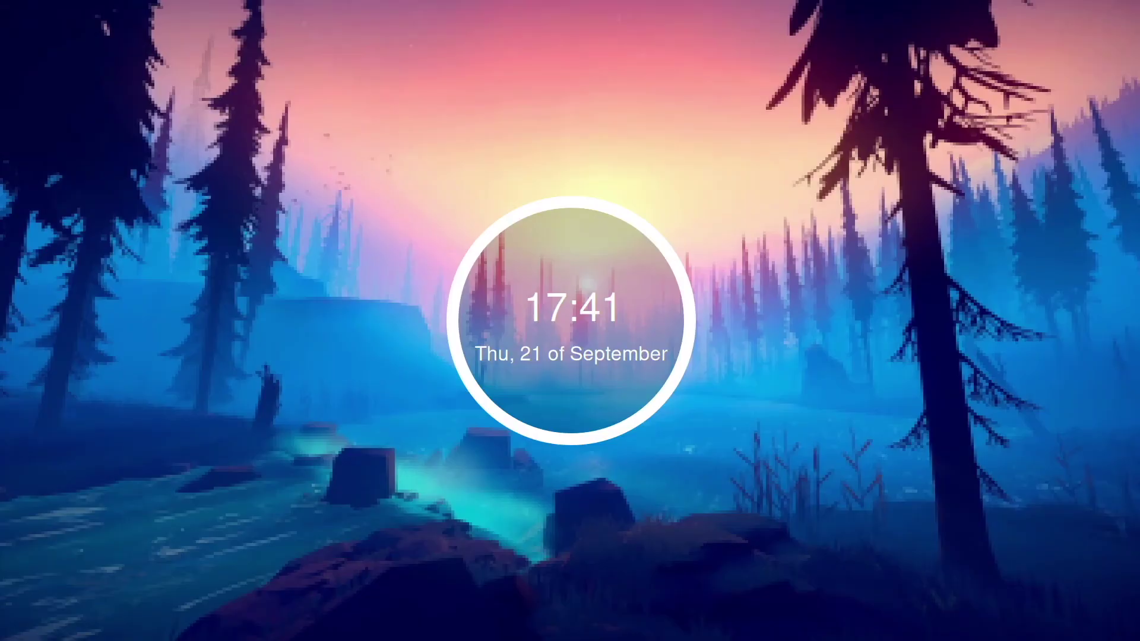
type("***")
key("Return")
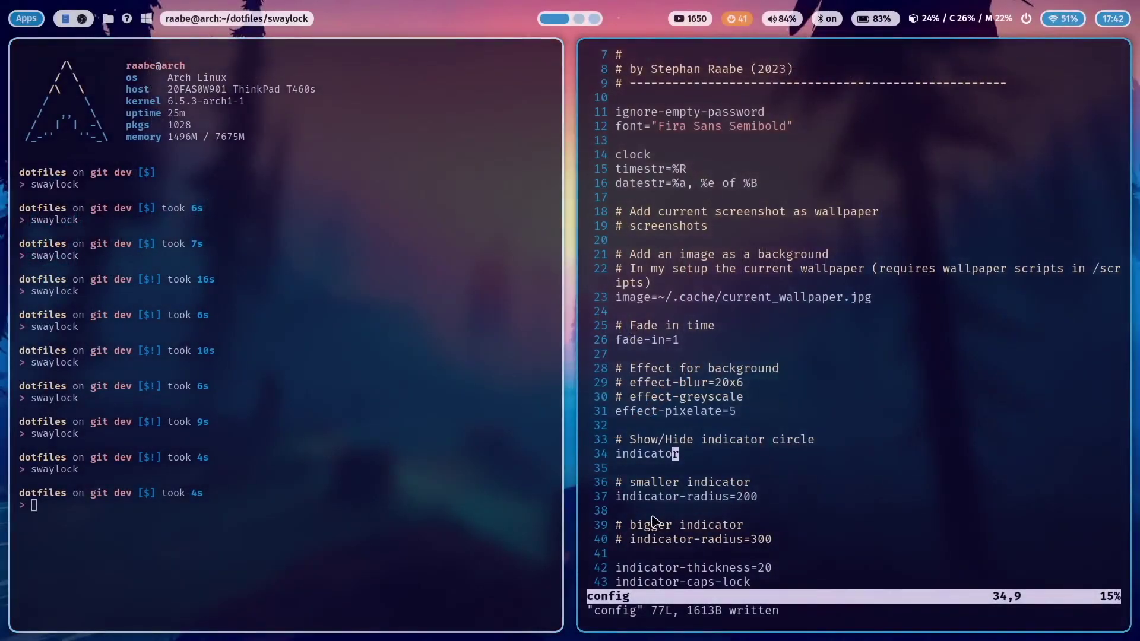
Comment out indicator-radius=200, uncomment indicator-radius=300, and save
left_click(626, 495)
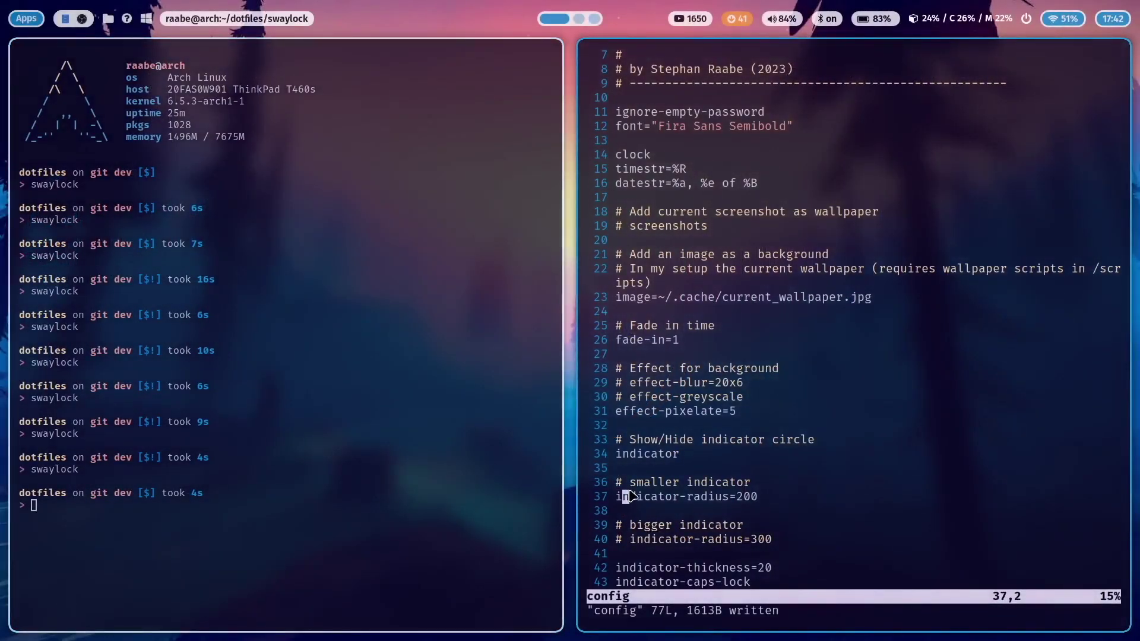
key("i")
key("Left")
type("#")
key("Down")
key("Down")
key("Down")
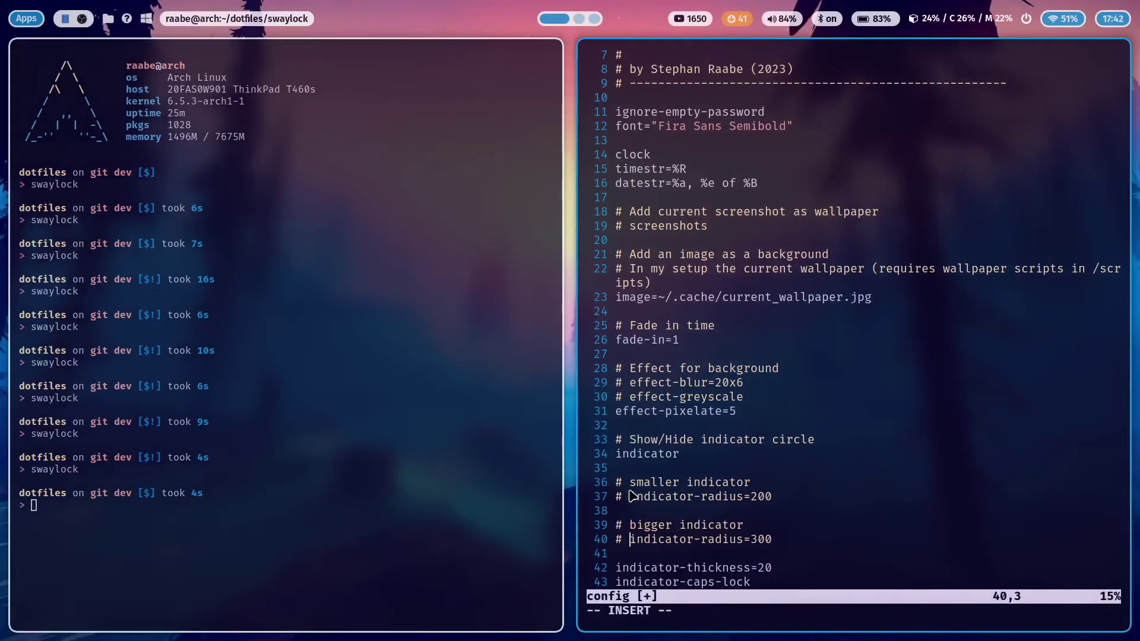
key("BackSpace")
key("BackSpace")
key("Escape")
type(":w")
key("Return")
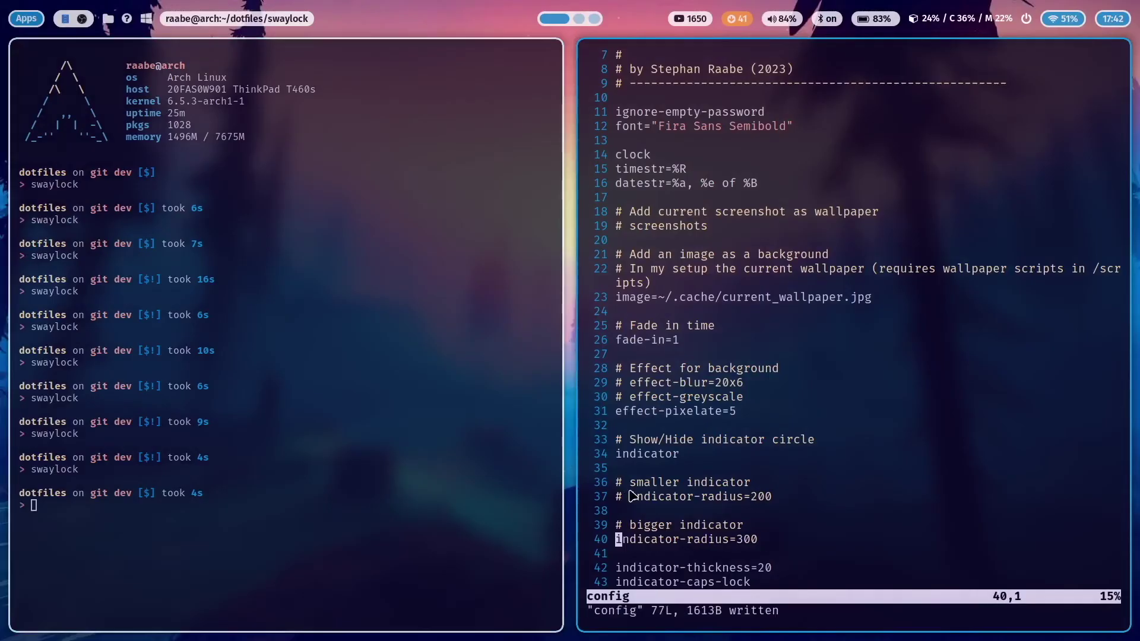
Run swaylock to check the larger 300-radius ring, then unlock
key("Up")
key("Return")
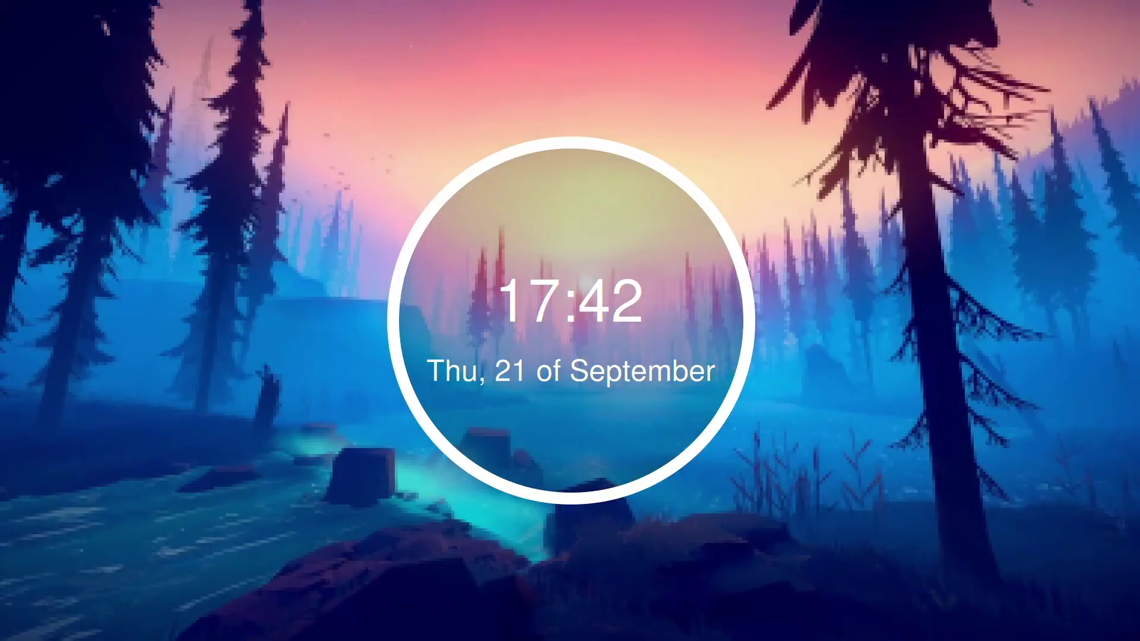
key("Escape")
type("*****")
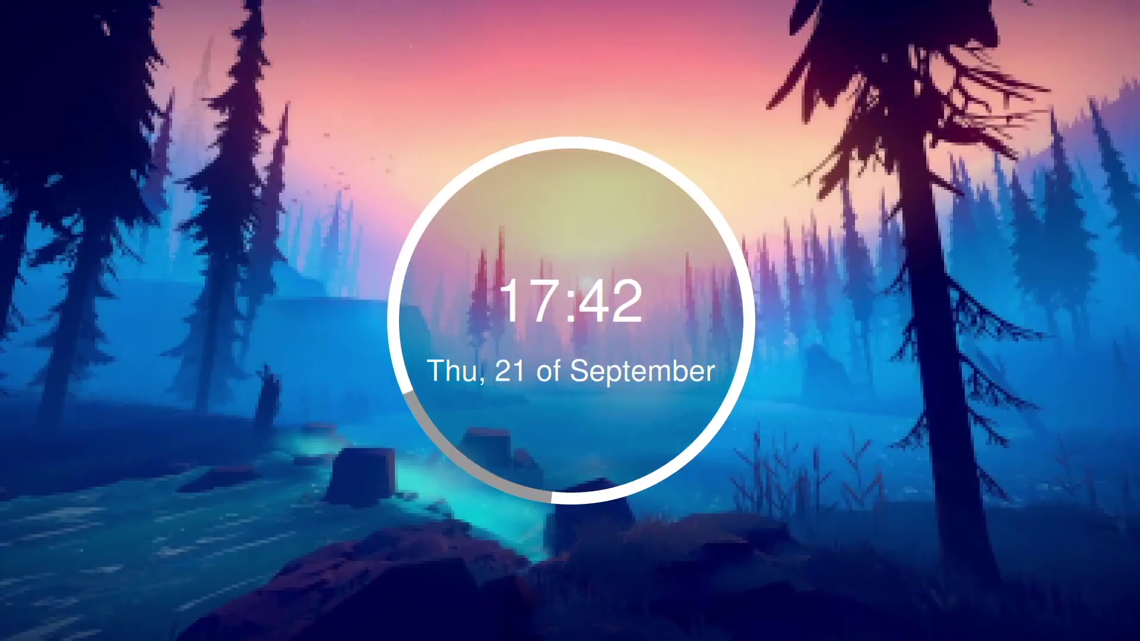
key("Return")
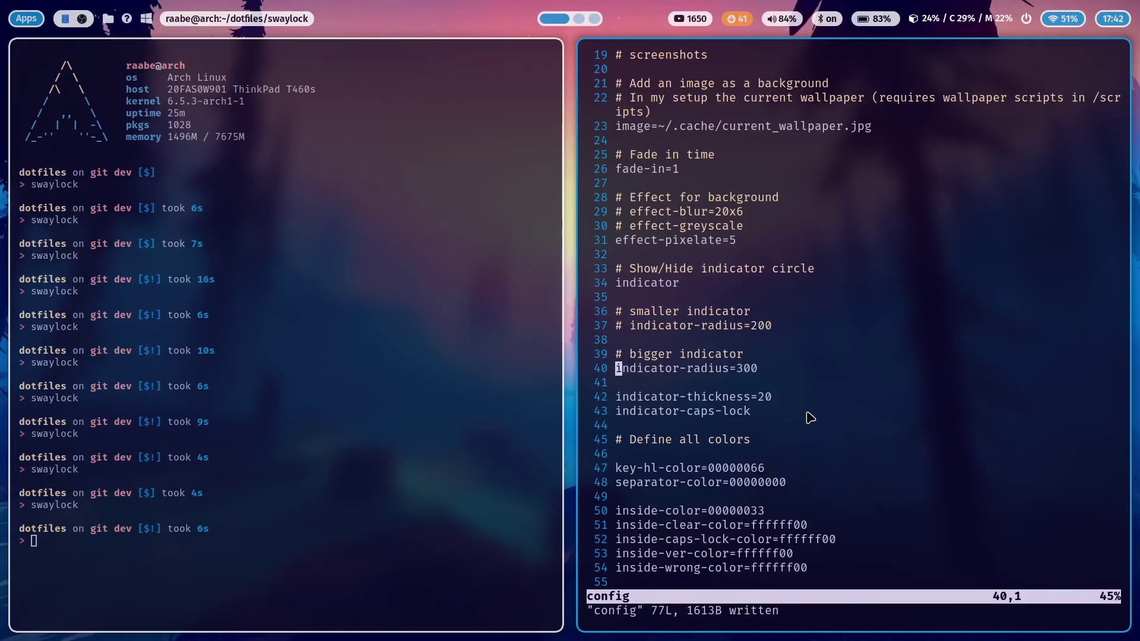
Scroll through the colour definitions, then quit Vim with :q
scroll(810, 418, "down", 8)
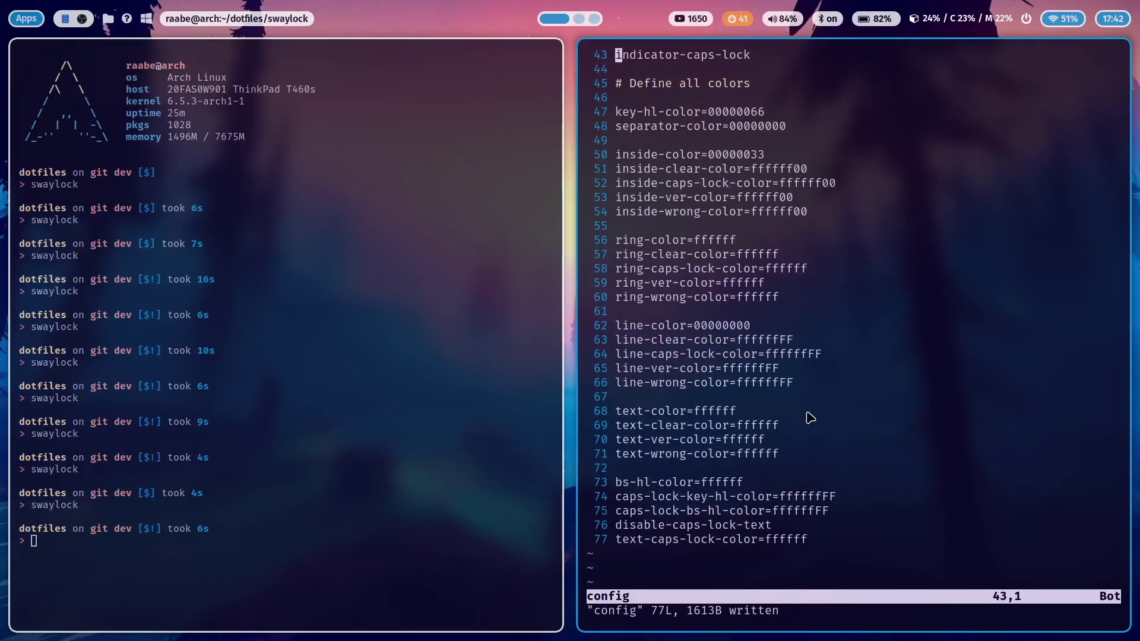
scroll(810, 418, "up", 1)
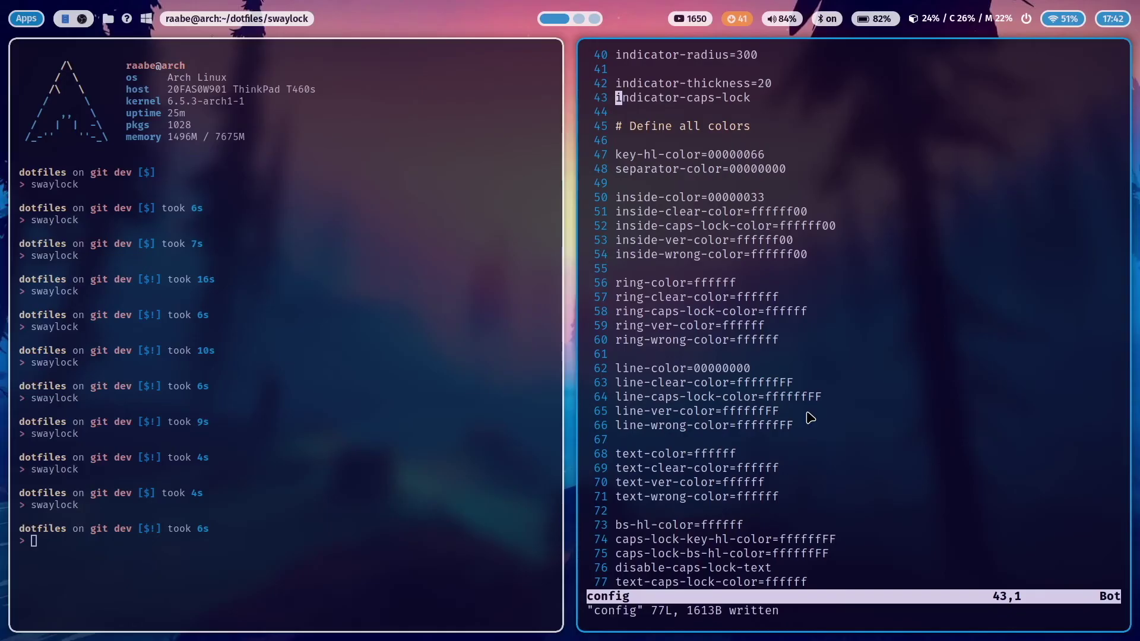
type(":q")
key("Return")
Lock the screen once more and enlarge the terminal text
key("Up")
key("Return")
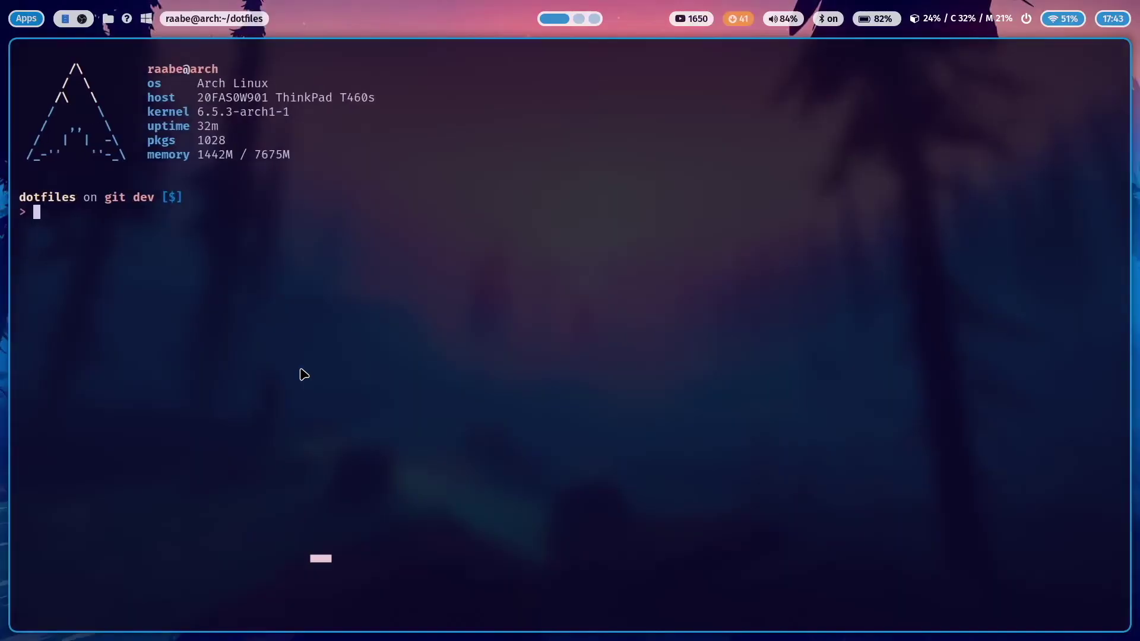
key("ctrl+plus")
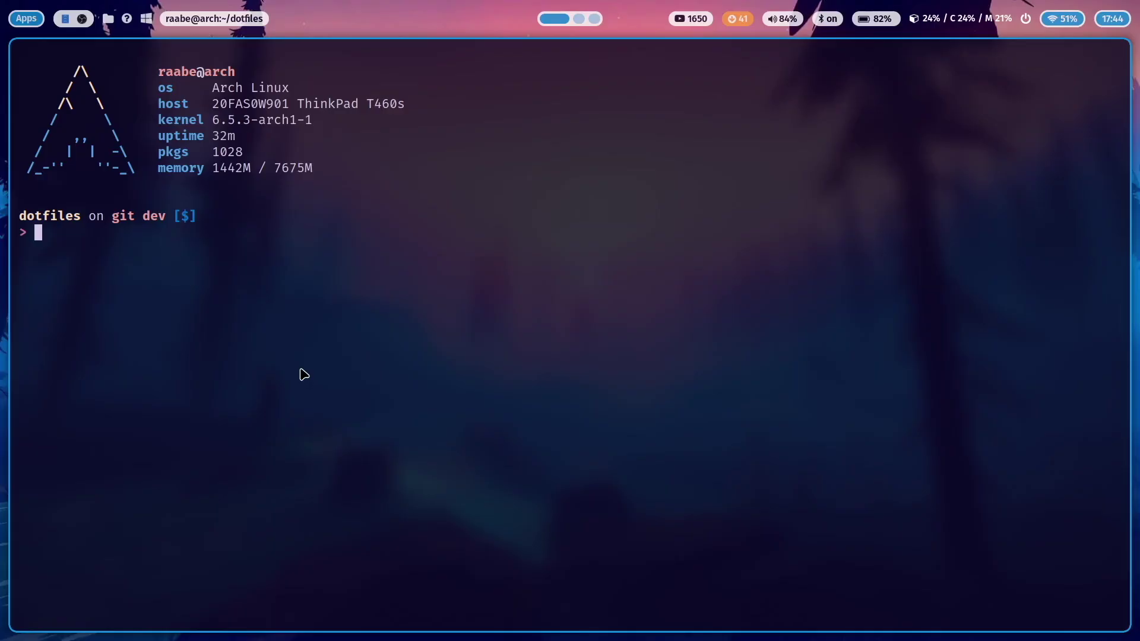
Enter the scripts folder, list it, and type v lockscreentime.sh at the prompt
type("cd script")
key("Tab")
key("Return")
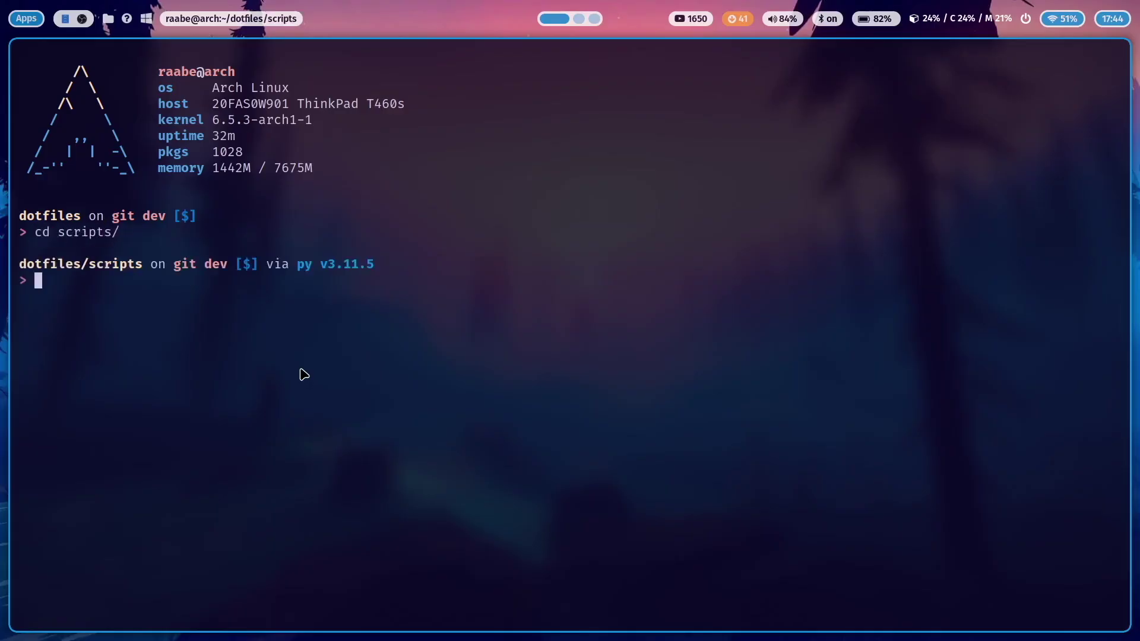
type("ls")
key("Return")
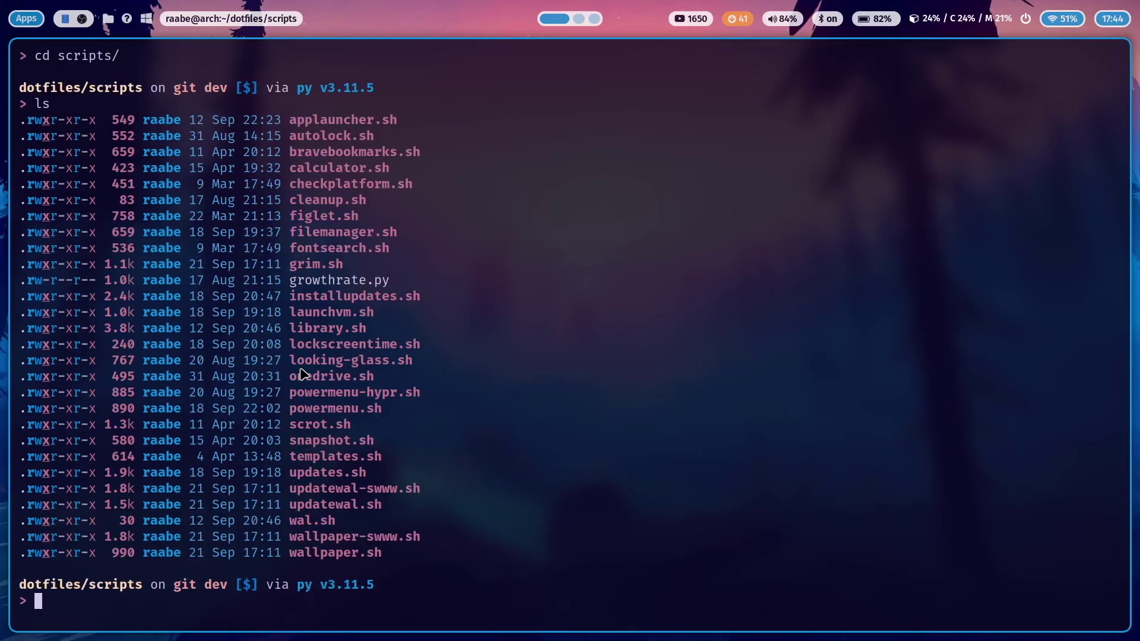
type("v loc")
key("Tab")
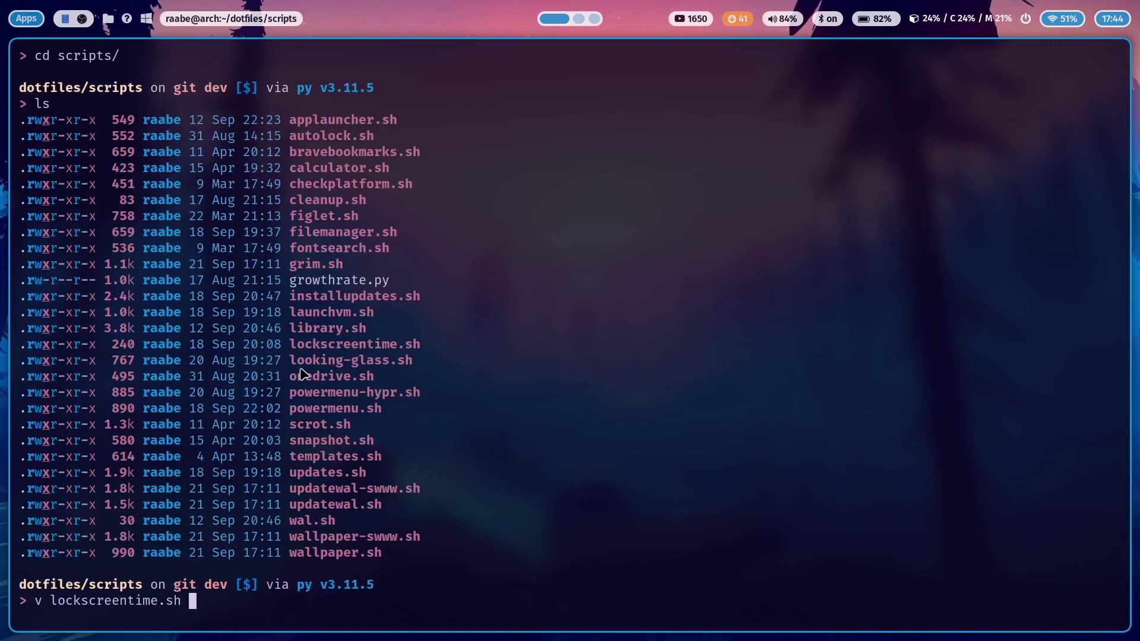
key("Return")
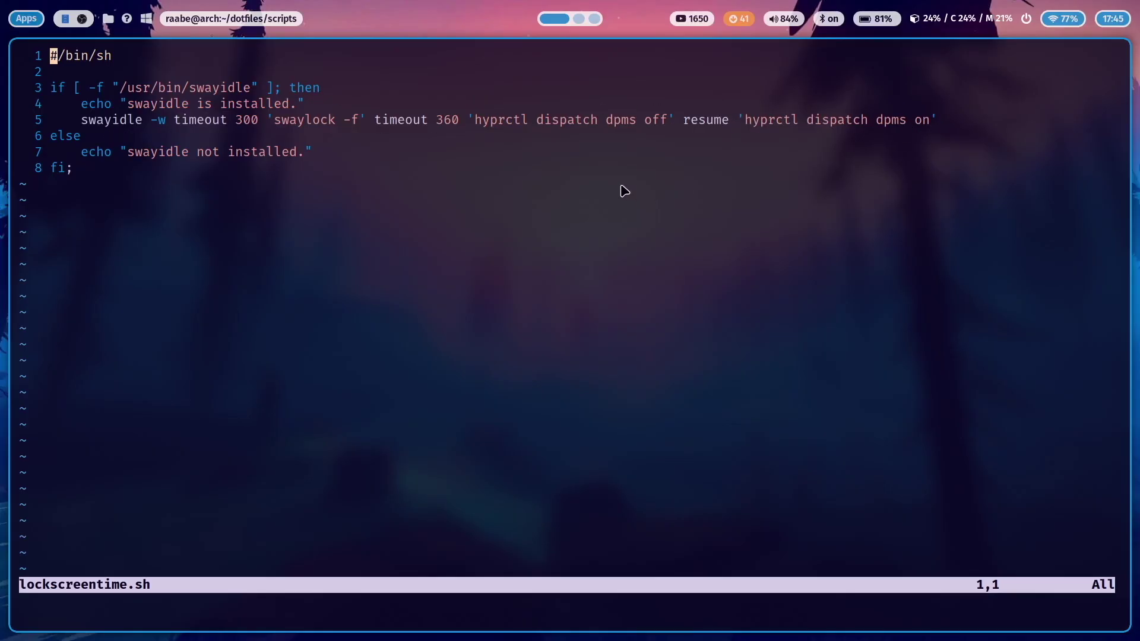
type(":wq")
Close the script and move from scripts into the dotfiles hypr folder
key("Return")
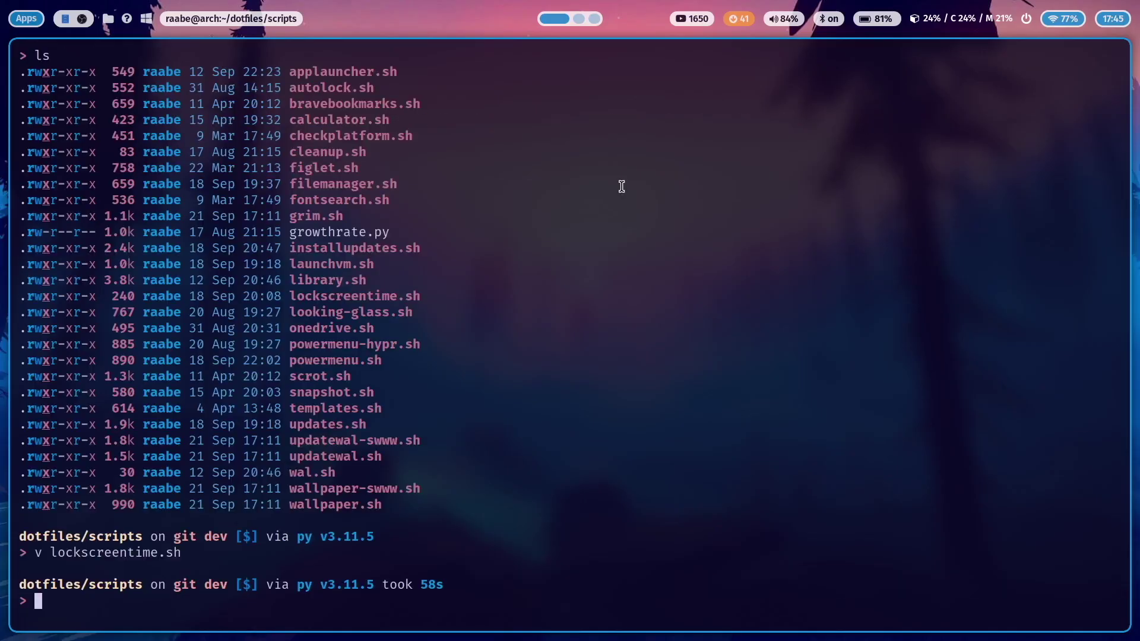
type("cd ..")
key("Return")
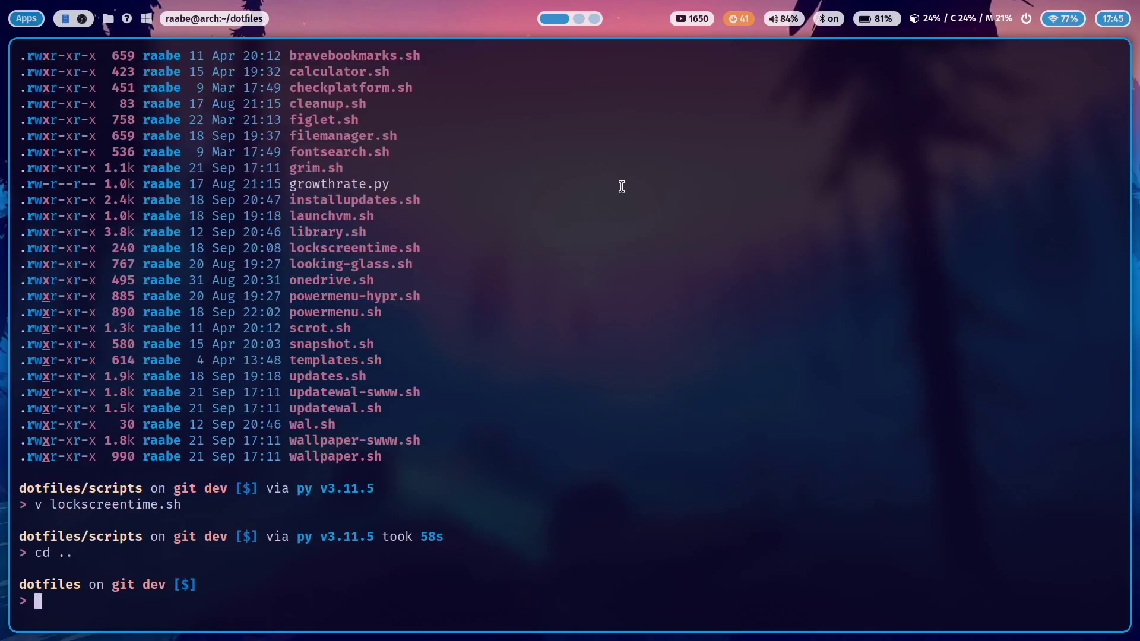
type("cd hyp")
key("Tab")
key("Return")
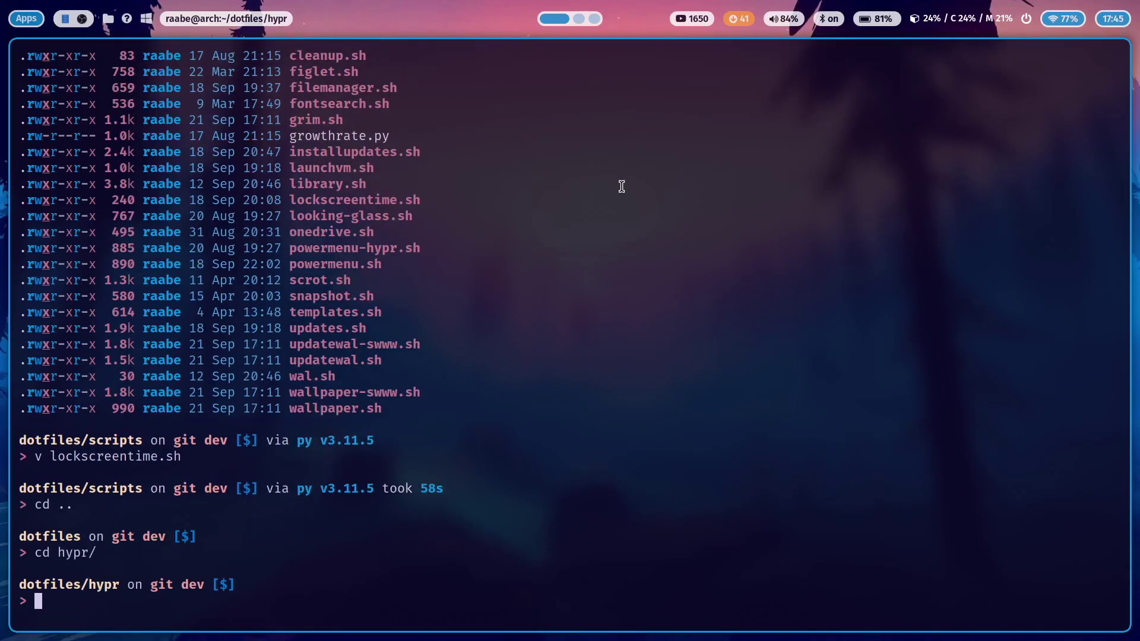
Open hyprland.conf in Vim and scroll to the Autostart exec-once lines
type("v hyp")
key("Tab")
key("Return")
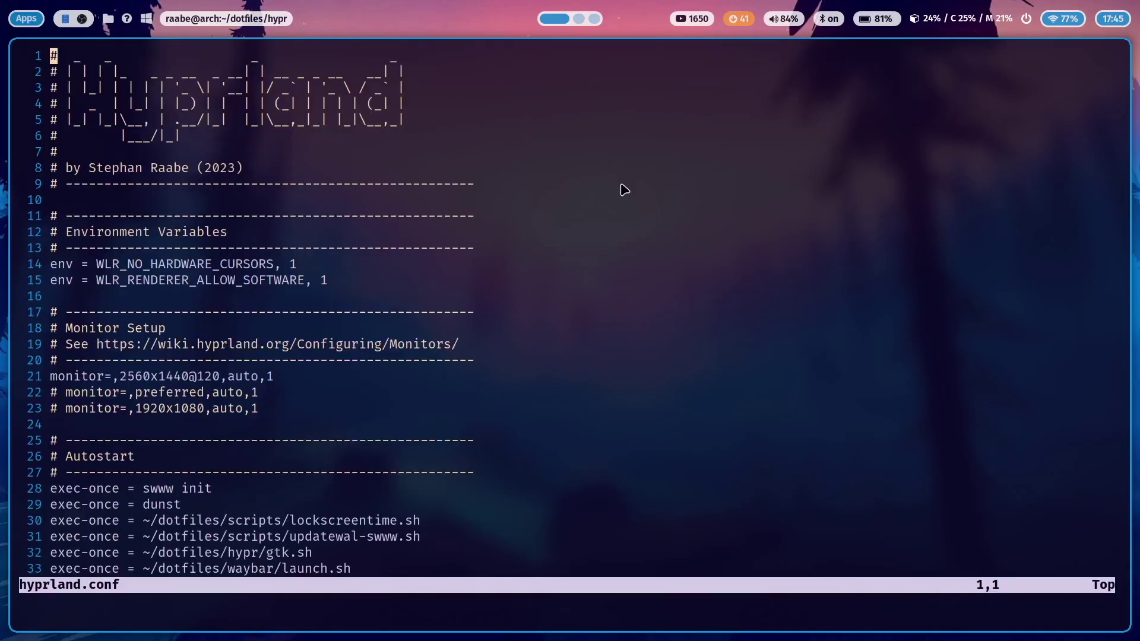
scroll(451, 270, "down", 3)
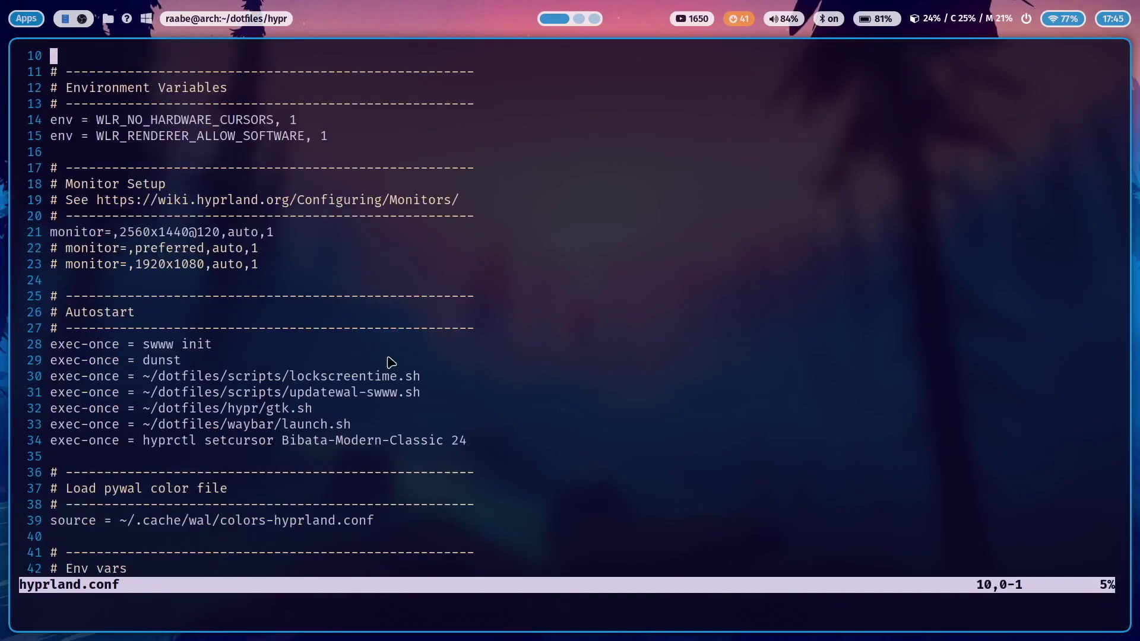